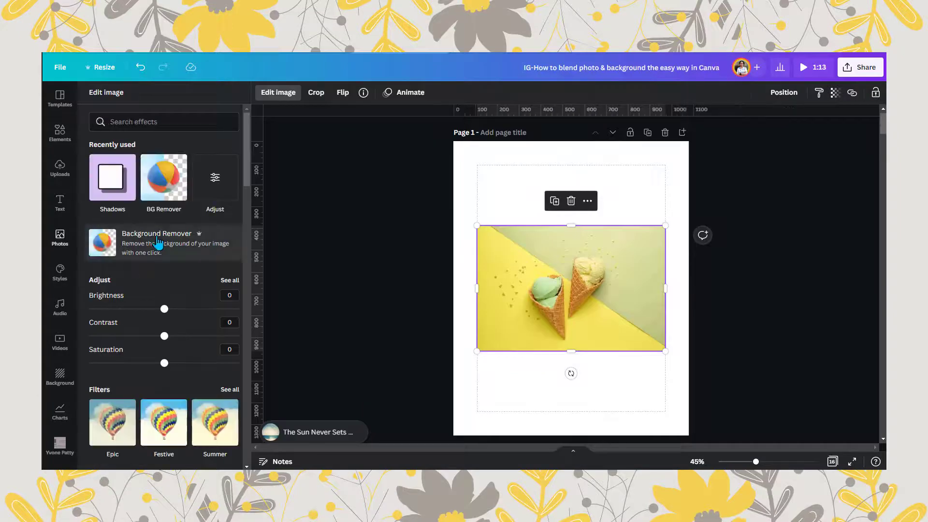
- Remove the background from the ice cream photo and crop it closely around the two cones
left_click(159, 244)
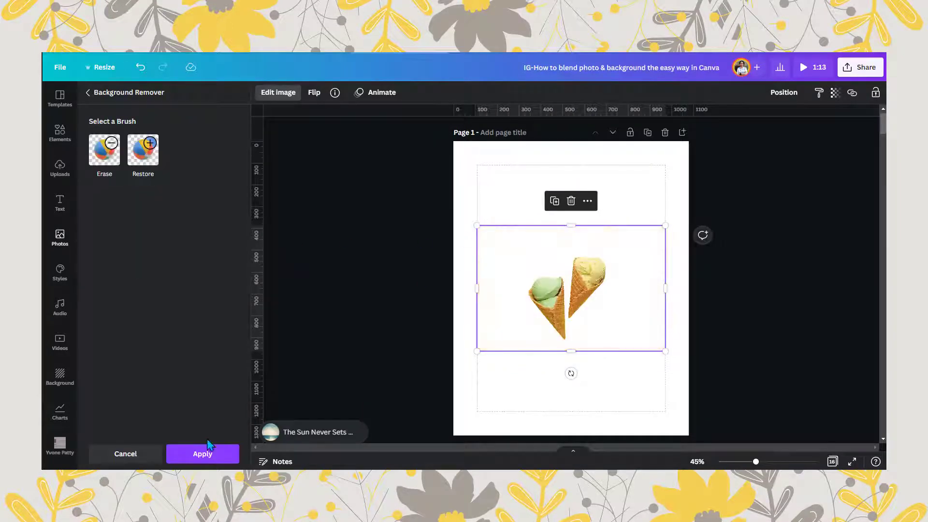
left_click(207, 443)
left_click_drag(389, 288, 438, 289)
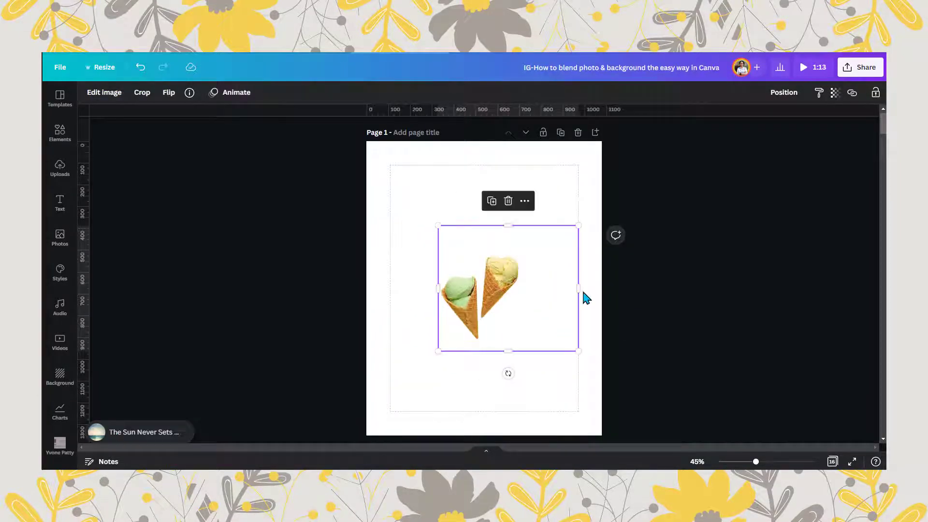
left_click_drag(579, 288, 522, 289)
left_click_drag(480, 225, 478, 252)
left_click_drag(480, 351, 479, 346)
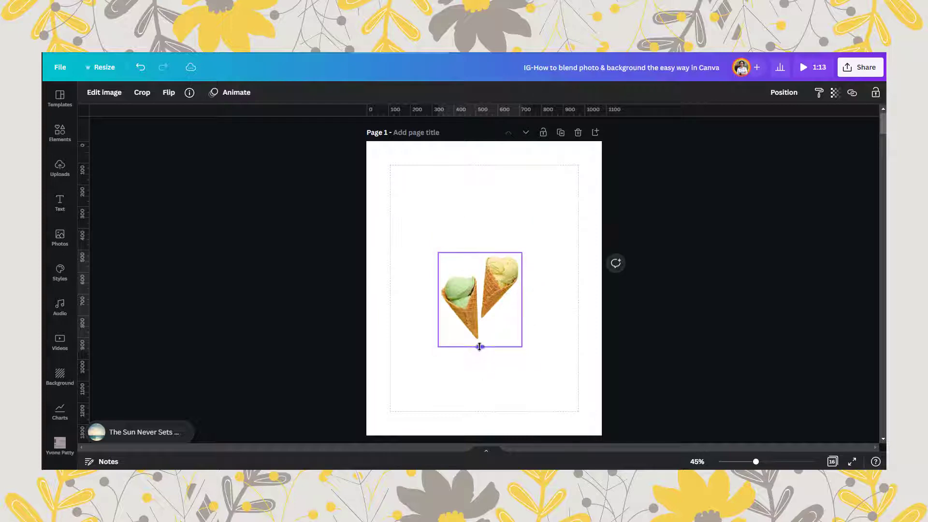
- Duplicate the cropped cone image and crop one copy so it contains only the green ice cream cone
left_click_drag(755, 463, 777, 461)
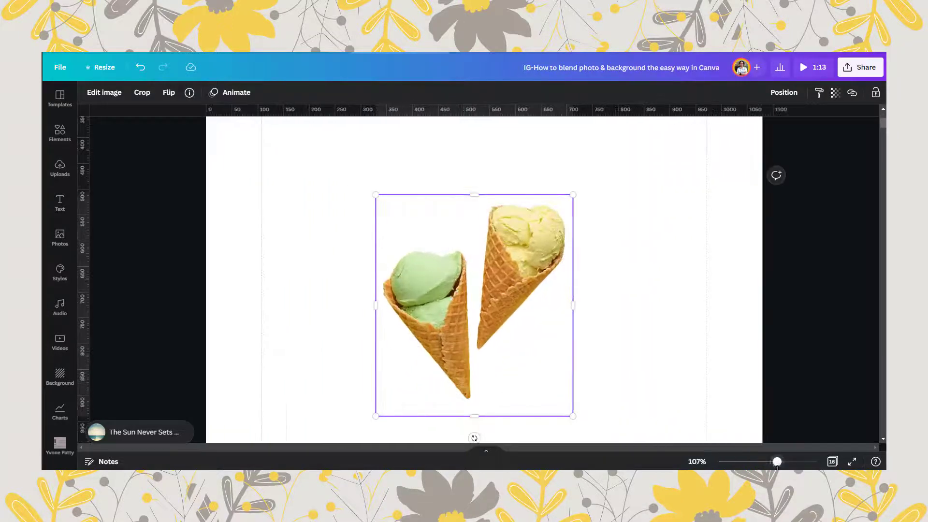
left_click(456, 170)
left_click_drag(434, 290, 360, 290)
left_click_drag(489, 297, 397, 297)
left_click_drag(343, 178, 343, 230)
left_click_drag(341, 400, 342, 408)
- Crop the other copy to just the yellow cone and place the two cones side by side near the page centre
left_click(540, 276)
left_click_drag(540, 275, 642, 304)
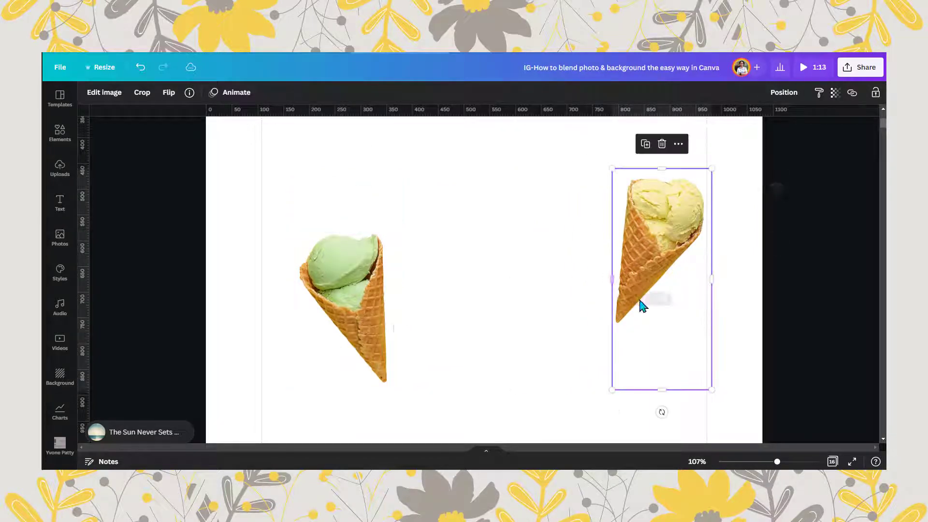
left_click_drag(650, 389, 650, 327)
left_click_drag(659, 230, 570, 234)
left_click_drag(354, 293, 440, 283)
left_click_drag(546, 250, 528, 234)
- Give the yellow cone a white Glow shadow with size 10, transparency 100 and blur 0
left_click(104, 93)
left_click(163, 176)
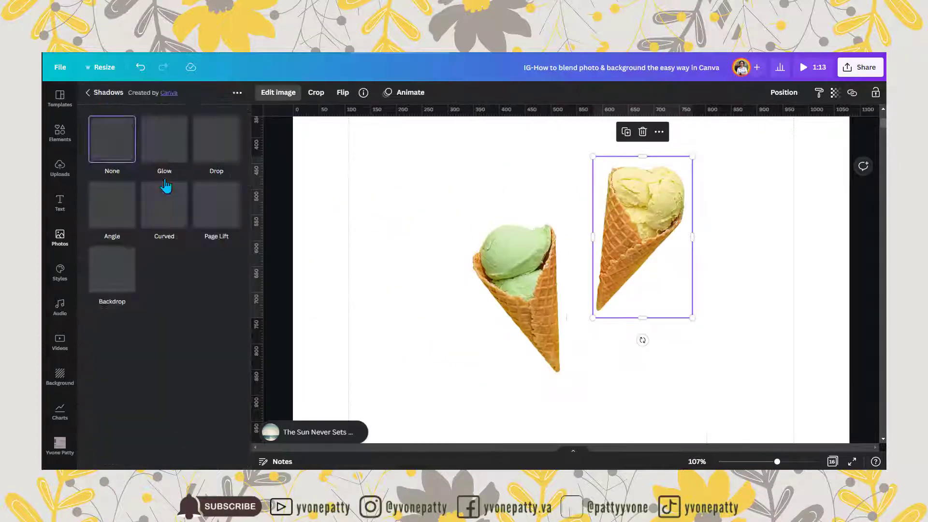
left_click(166, 141)
left_click(166, 141)
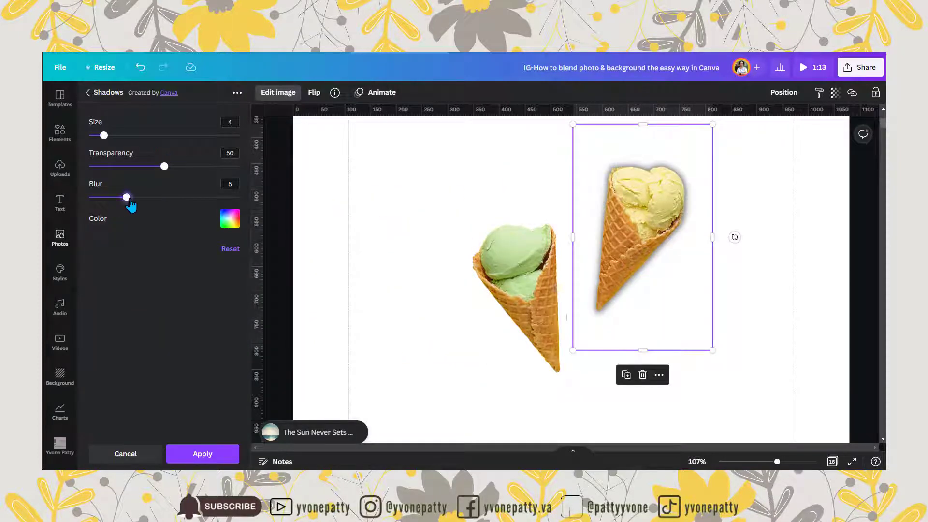
left_click_drag(126, 197, 71, 207)
left_click(227, 223)
left_click(256, 325)
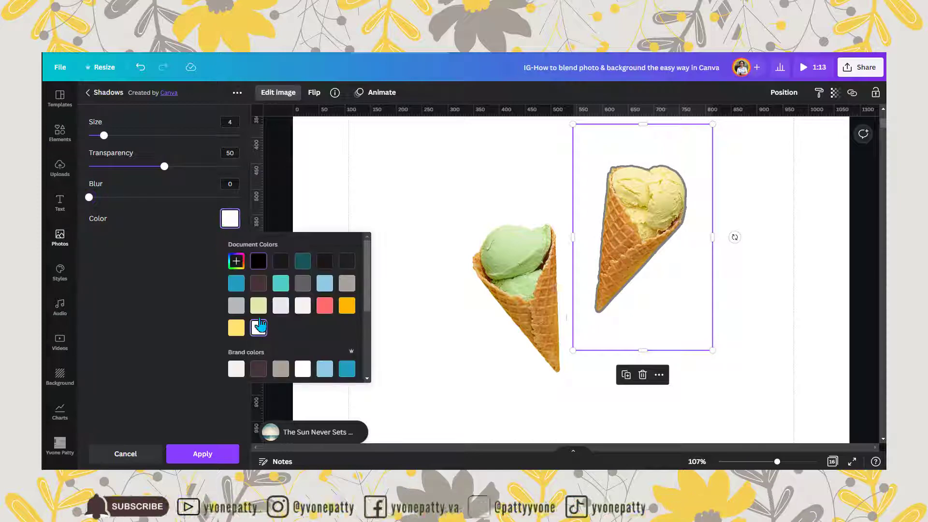
left_click_drag(164, 166, 239, 166)
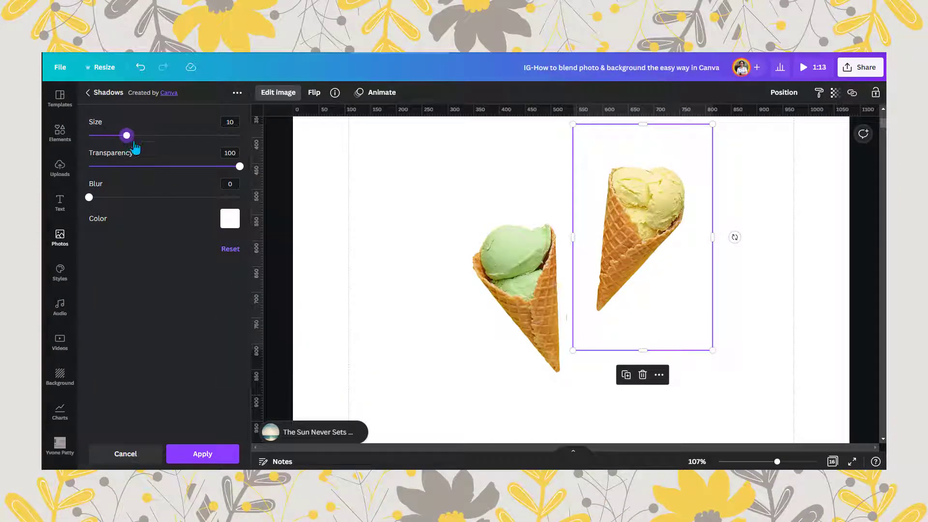
left_click(734, 270)
- Apply a white Glow shadow to the green cone with size 5, transparency 100 and blur 0
left_click(447, 257)
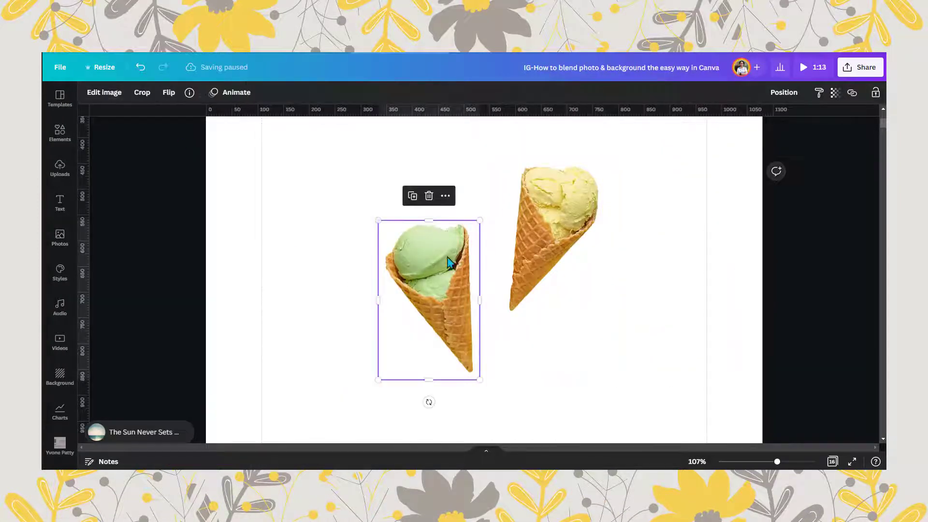
left_click(104, 93)
left_click(161, 177)
left_click(162, 149)
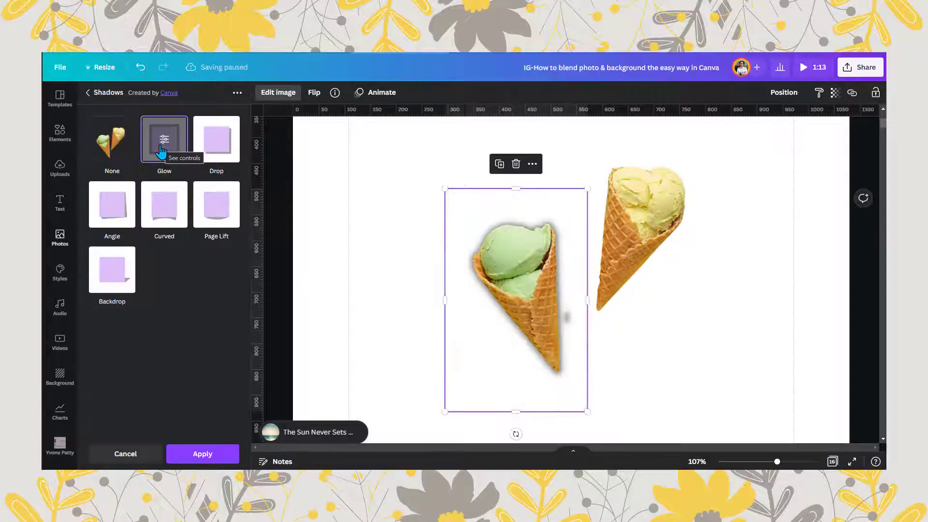
left_click(163, 144)
left_click_drag(127, 197, 89, 197)
left_click_drag(163, 166, 240, 166)
left_click_drag(103, 136, 134, 136)
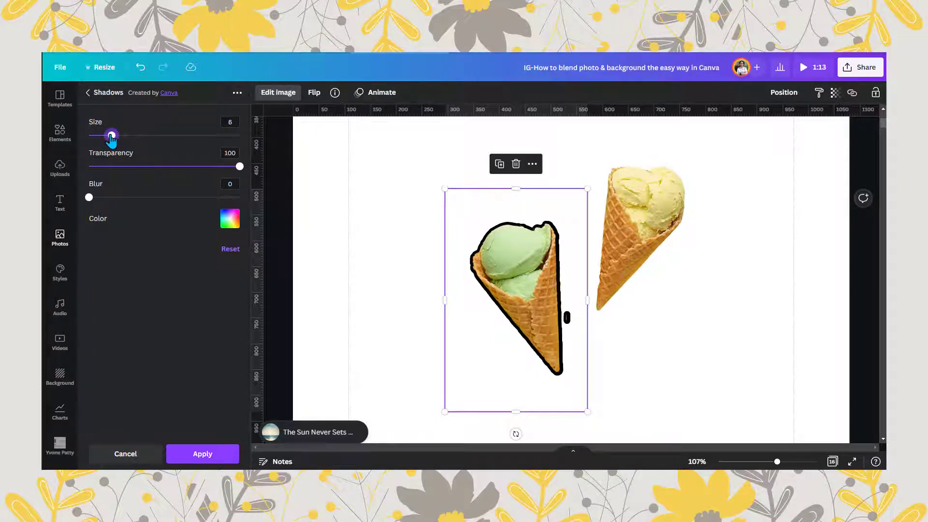
left_click(229, 219)
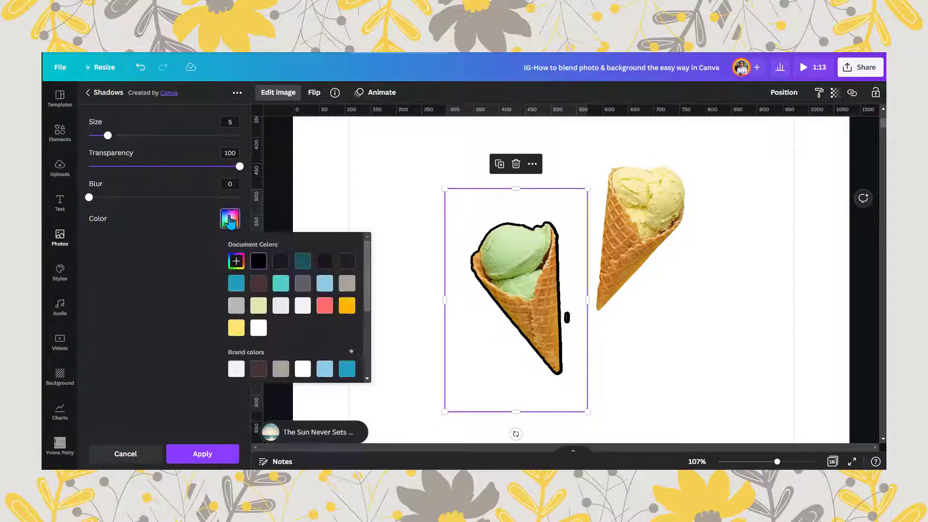
left_click(301, 369)
left_click(231, 455)
- Apply another Glow shadow to the yellow cone with size 0, transparency 100, blur 0 and a light grey colour
left_click(658, 220)
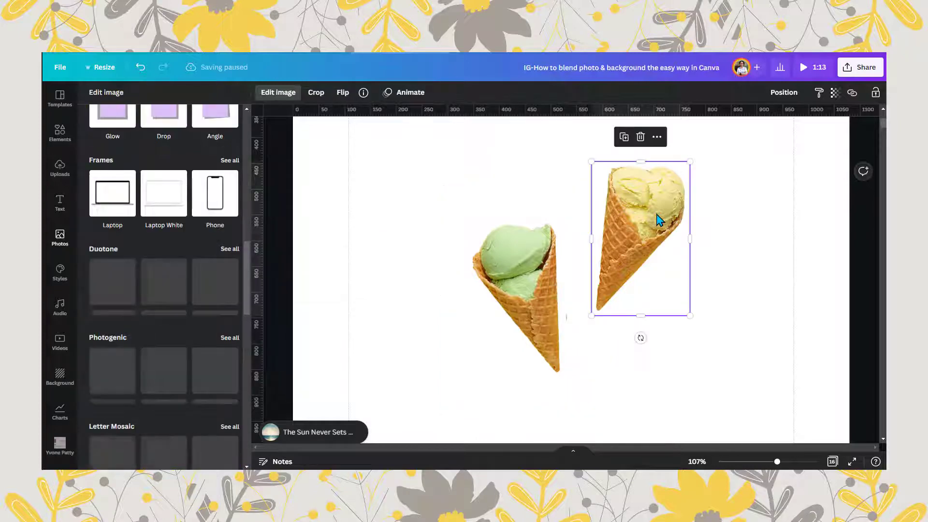
left_click(279, 92)
left_click(279, 92)
left_click(112, 176)
left_click(164, 140)
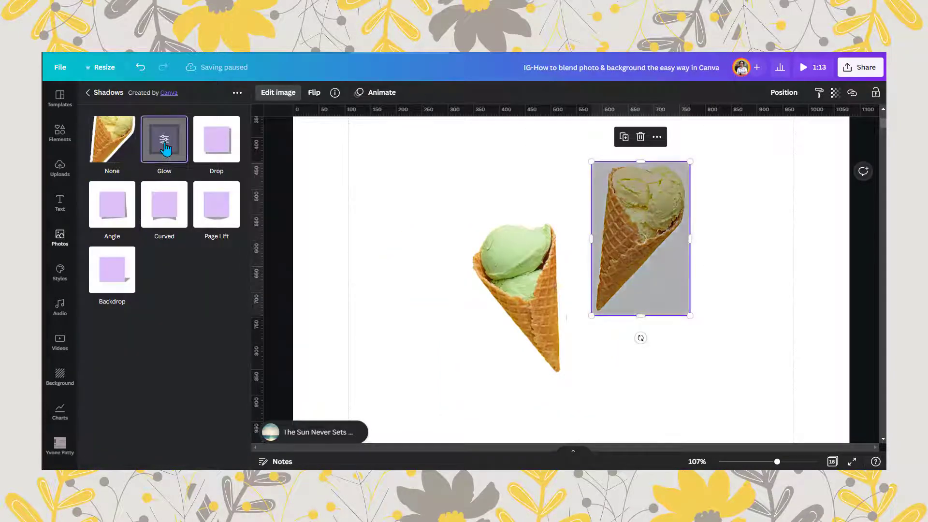
left_click(165, 140)
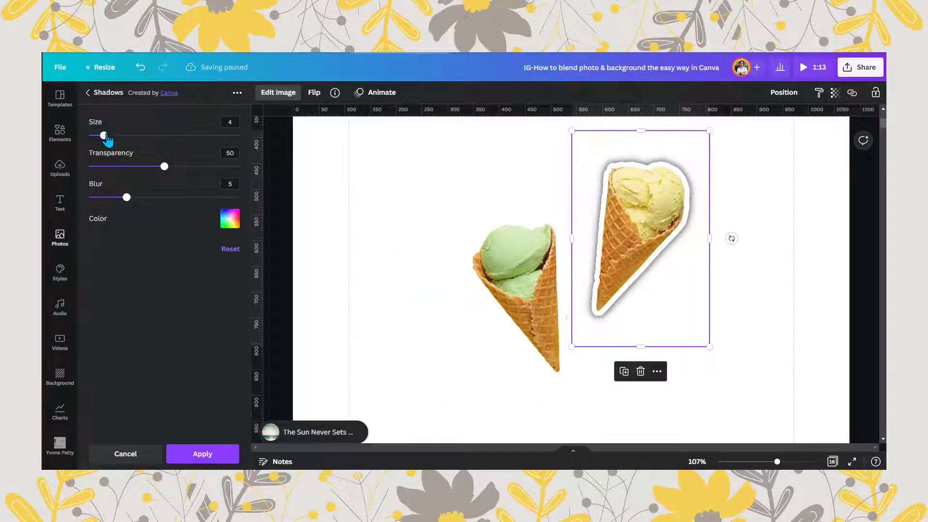
left_click_drag(127, 197, 89, 198)
left_click_drag(164, 166, 254, 178)
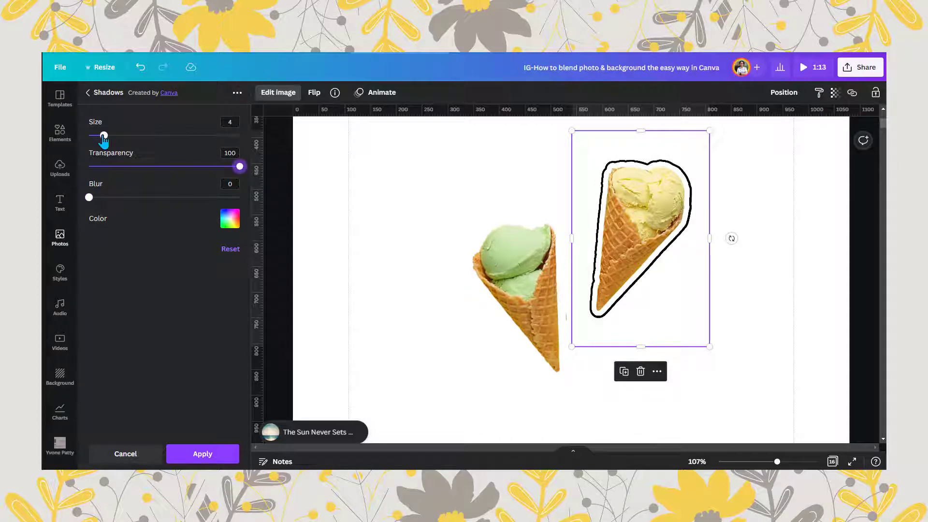
left_click_drag(103, 136, 92, 136)
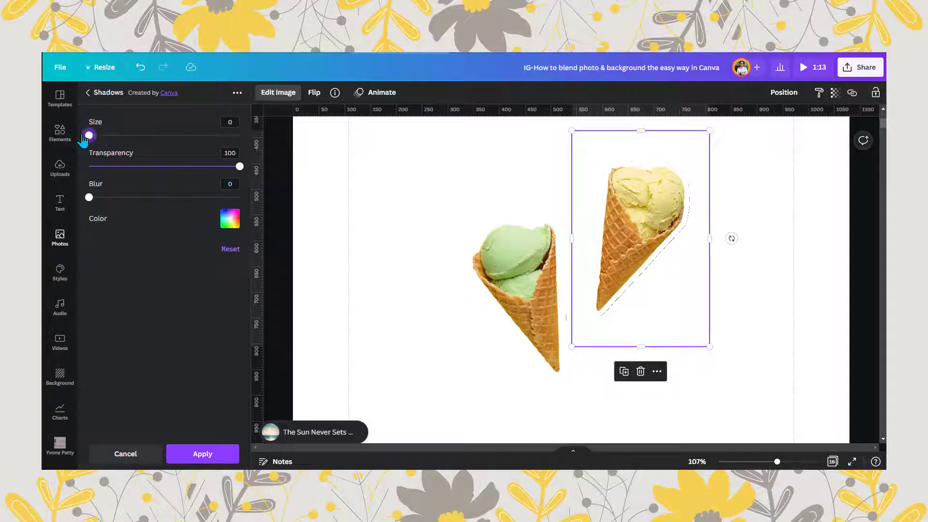
left_click(231, 227)
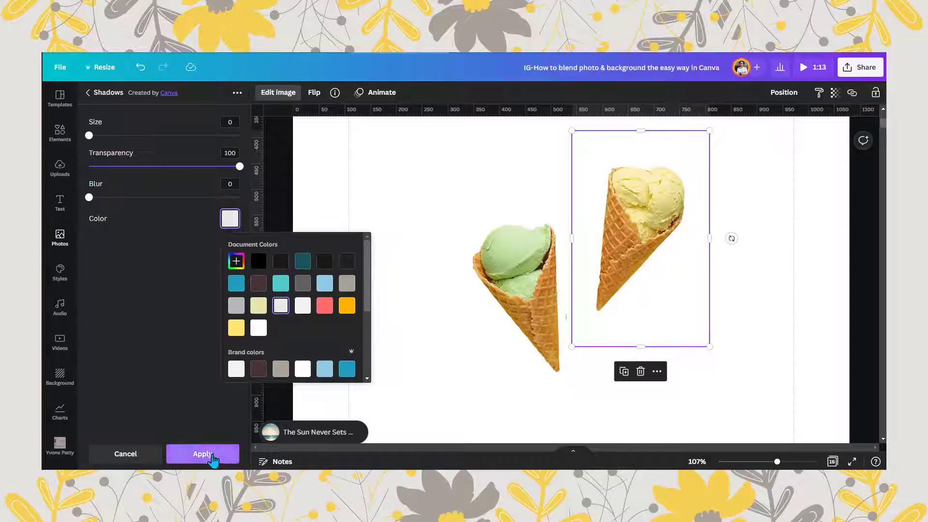
left_click(198, 453)
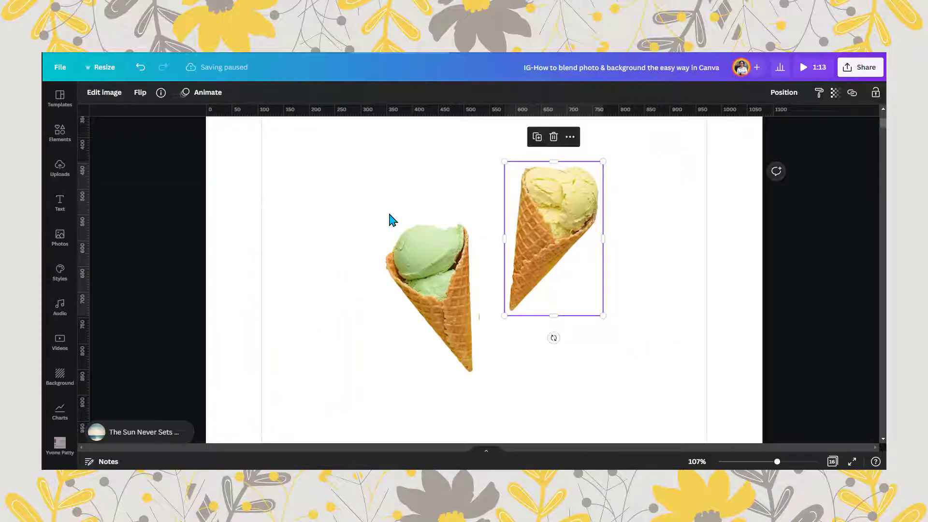
- Move the green and yellow cones slightly upward and closer together
left_click_drag(777, 461, 775, 462)
left_click(468, 311)
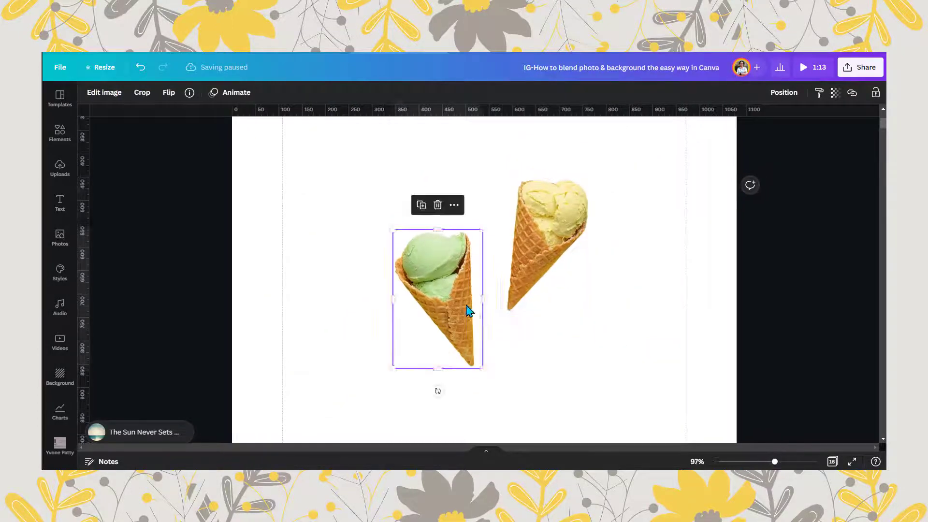
left_click_drag(468, 311, 476, 281)
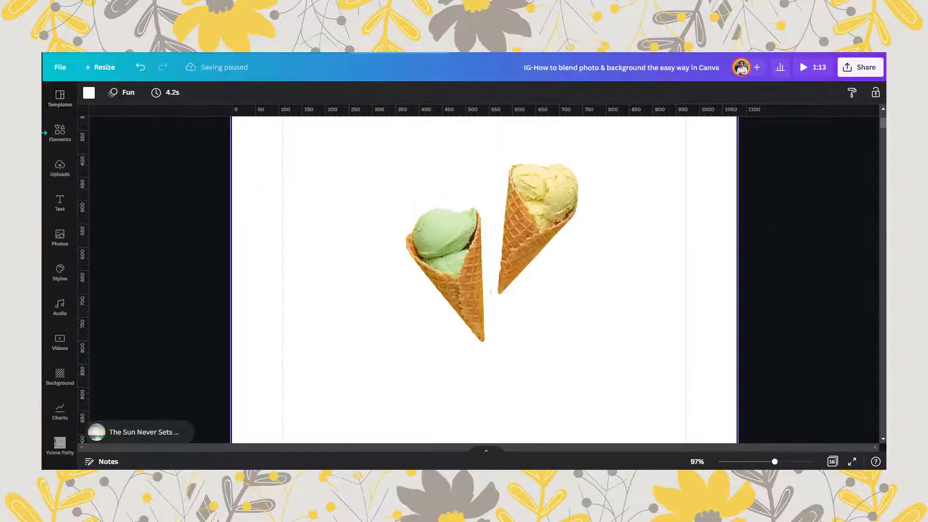
- Search the elements for "buy one get one", add the Buy 1 Get 1 starburst graphic and shrink it above the cones
left_click(59, 131)
type("buy")
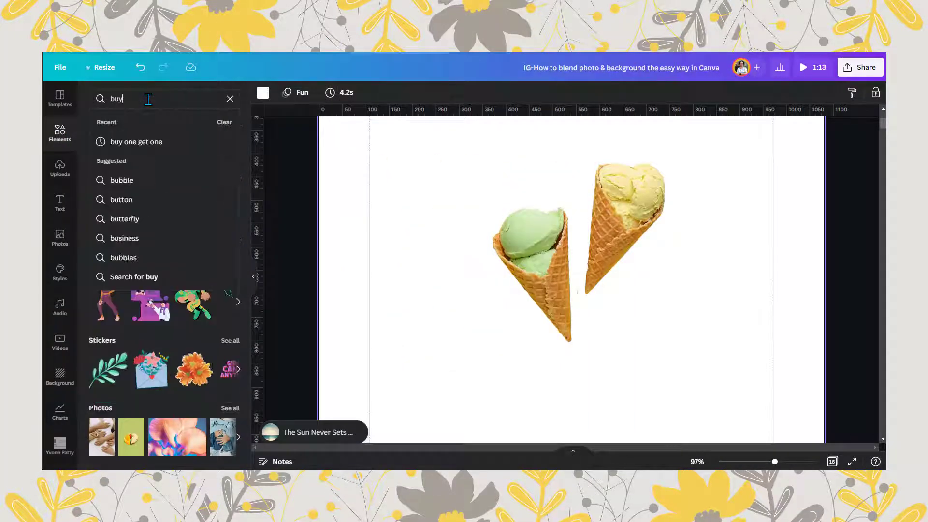
left_click(152, 147)
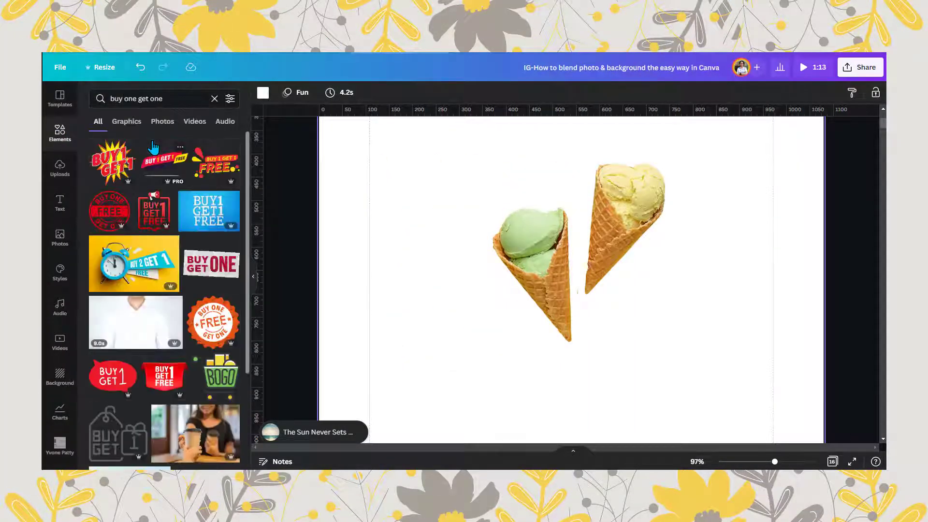
left_click(99, 160)
left_click_drag(696, 403, 604, 312)
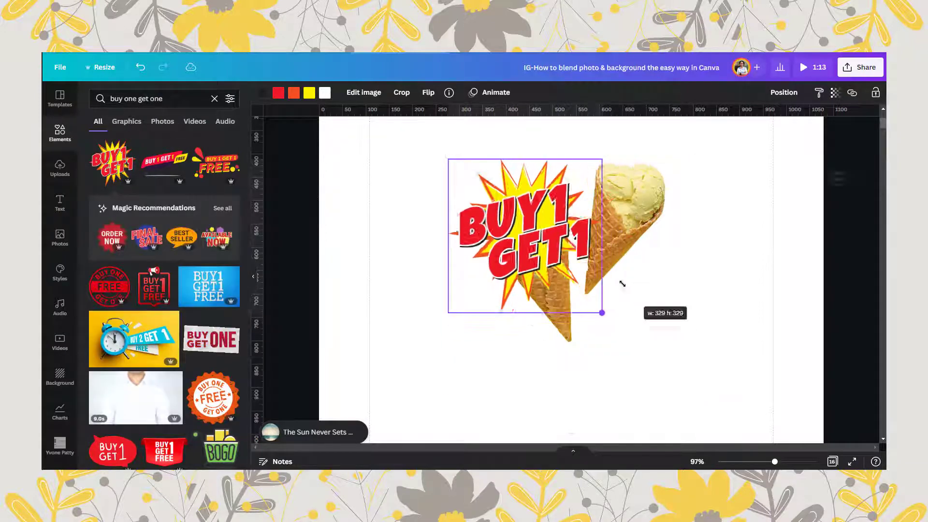
left_click_drag(541, 235, 576, 184)
- Enlarge the Buy 1 Get 1 starburst slightly and centre it just above the two cones
left_click_drag(775, 461, 767, 462)
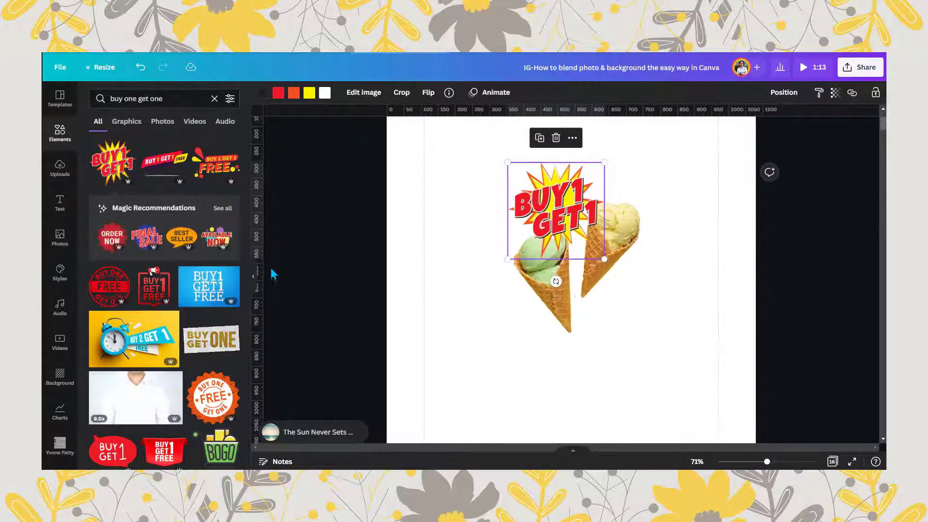
left_click(253, 280)
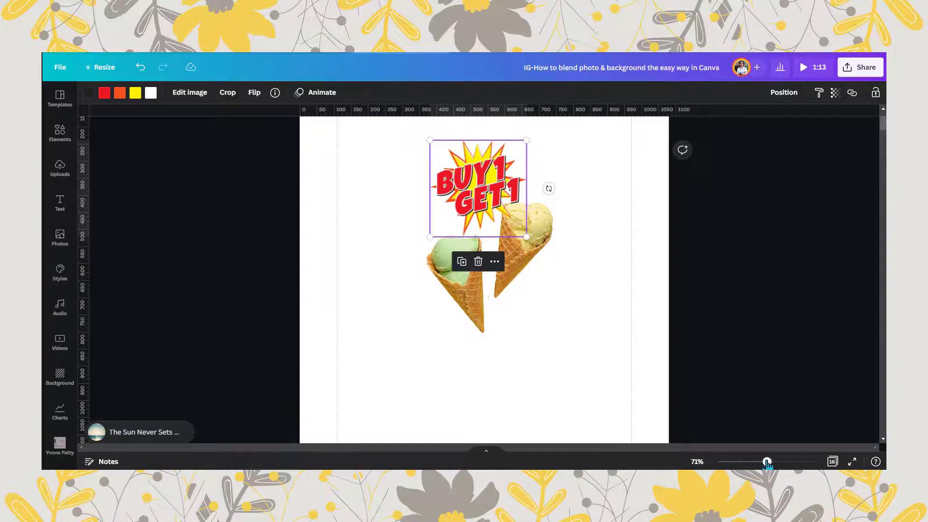
left_click_drag(494, 201, 496, 187)
left_click_drag(528, 222, 549, 244)
left_click_drag(496, 184, 485, 173)
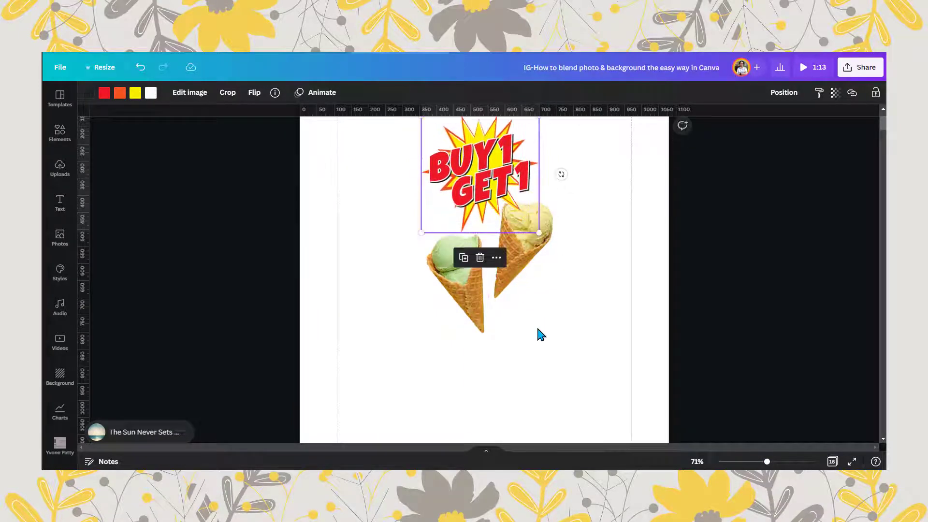
left_click(540, 335)
scroll(563, 296, "up", 2)
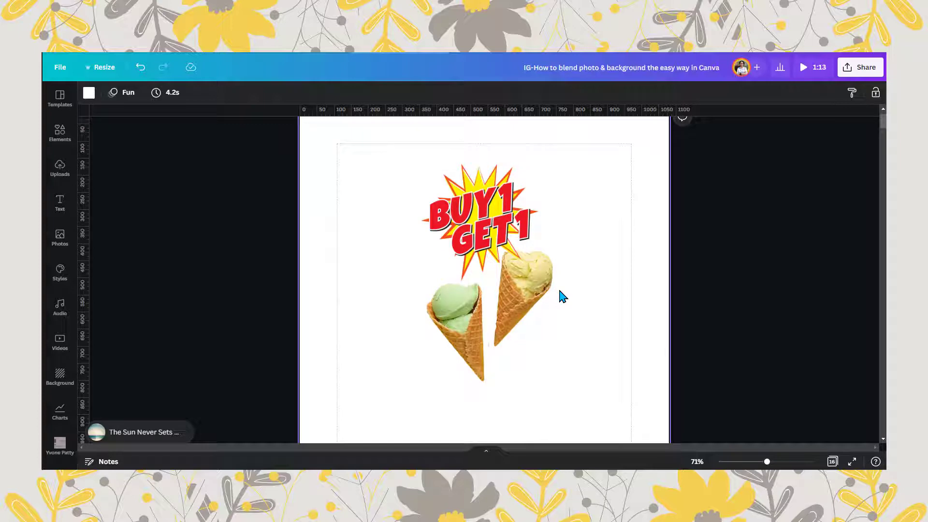
- Search the elements for "Wave shape", limit the results to graphics and look through the available shapes
left_click(52, 143)
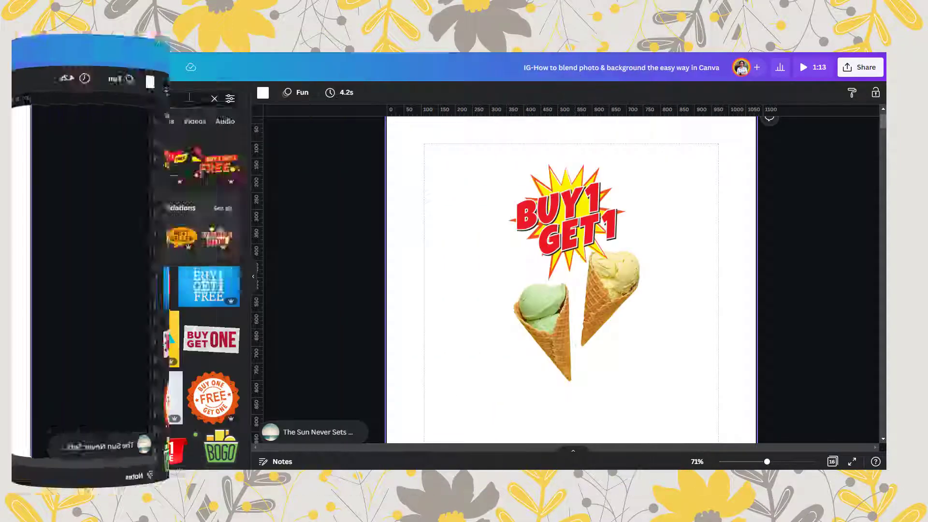
left_click(135, 101)
type("wav")
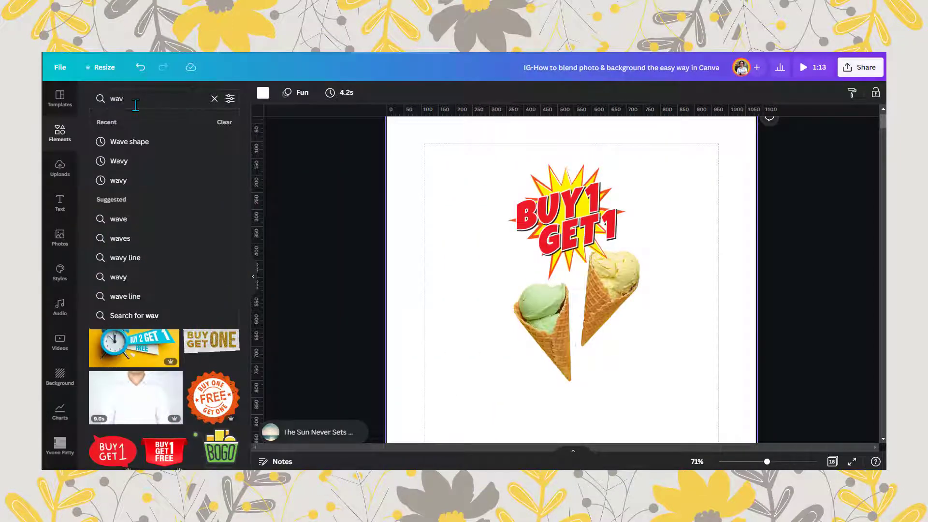
type("ve")
key("BackSpace")
key("BackSpace")
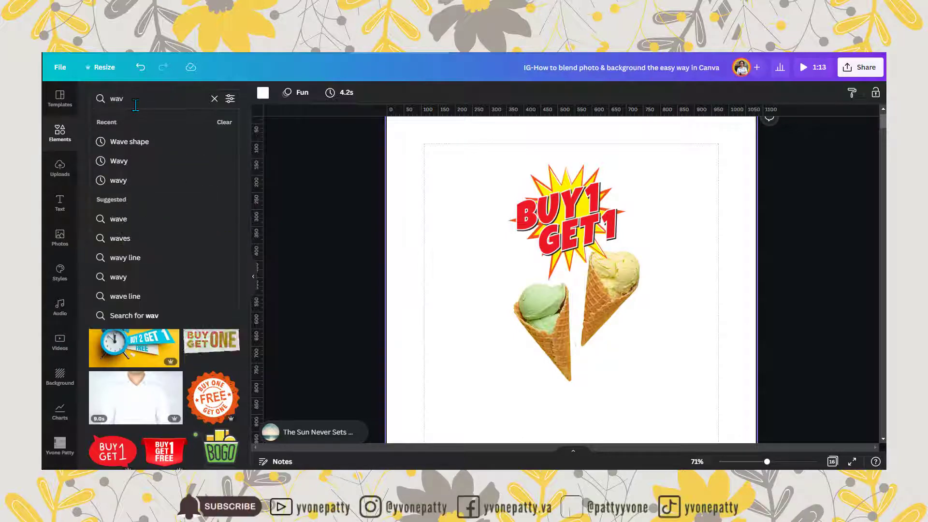
left_click(129, 139)
scroll(248, 170, "down", 5)
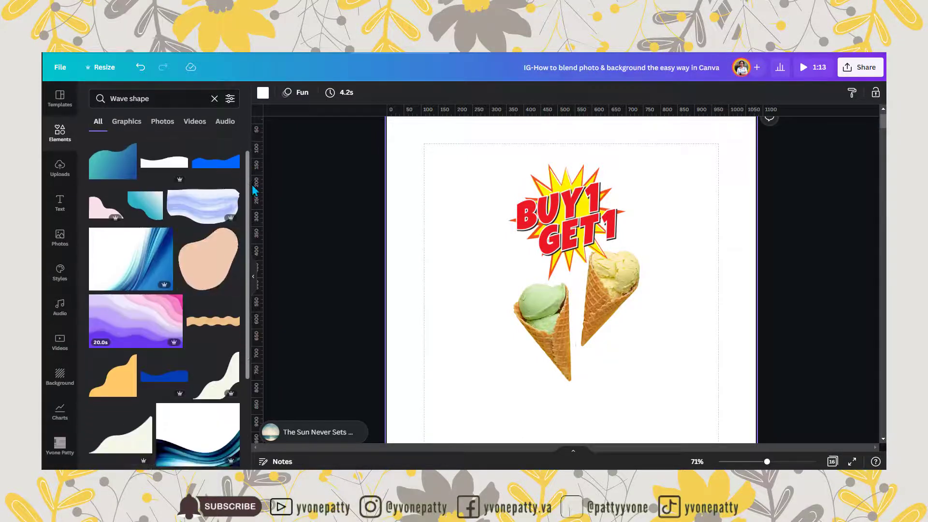
left_click(135, 125)
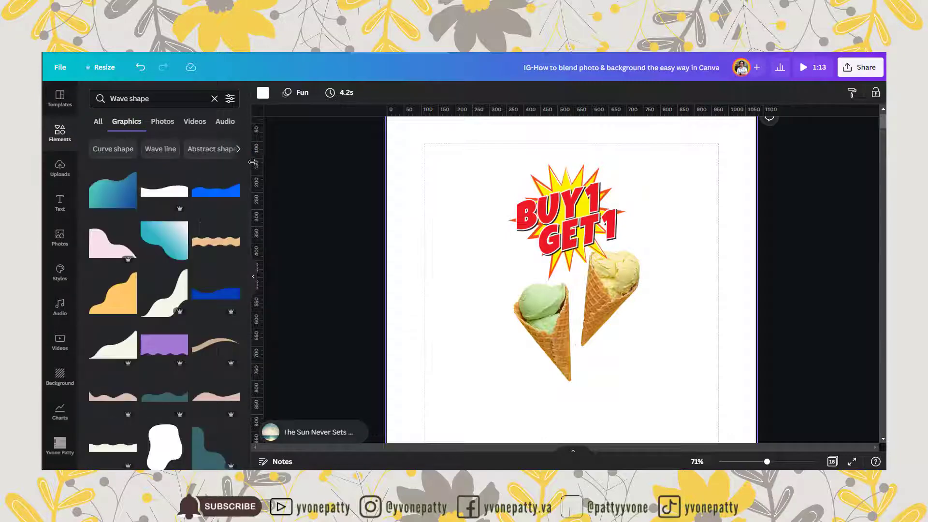
left_click_drag(249, 145, 257, 285)
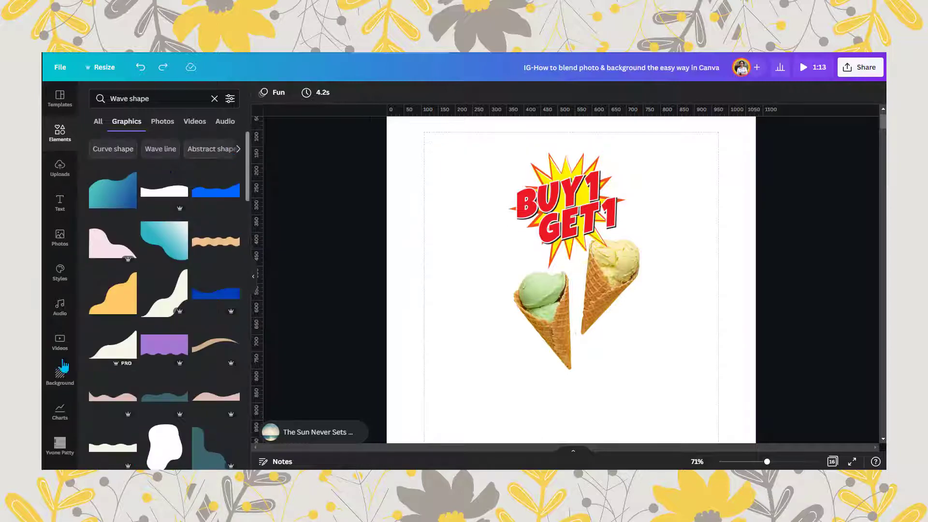
- Add the yellow-orange vertical wave shape from the graphics results to page 1
left_click_drag(248, 144, 243, 292)
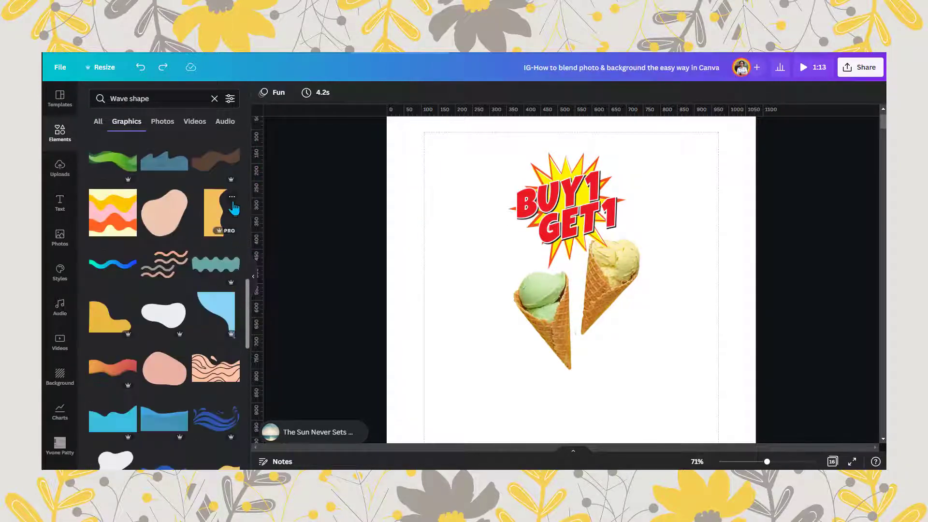
left_click(234, 200)
left_click(213, 212)
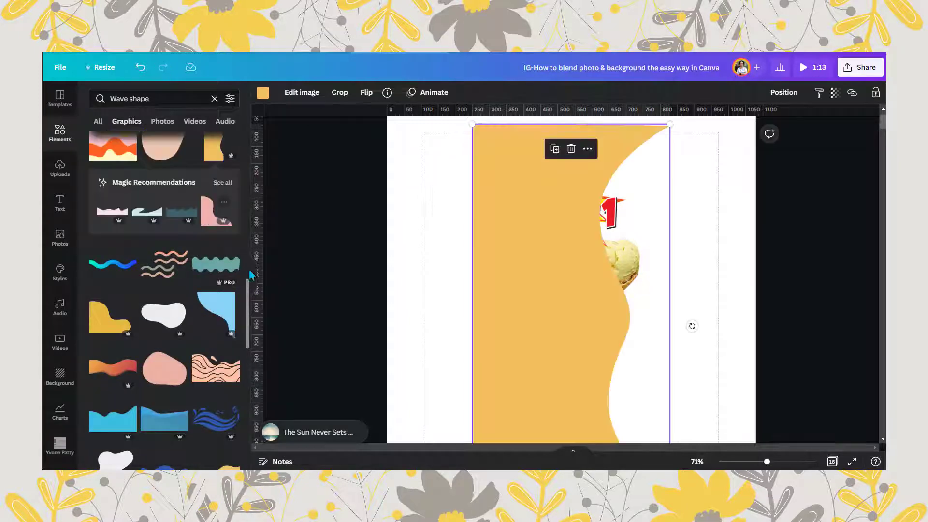
left_click(253, 278)
left_click_drag(767, 462, 759, 461)
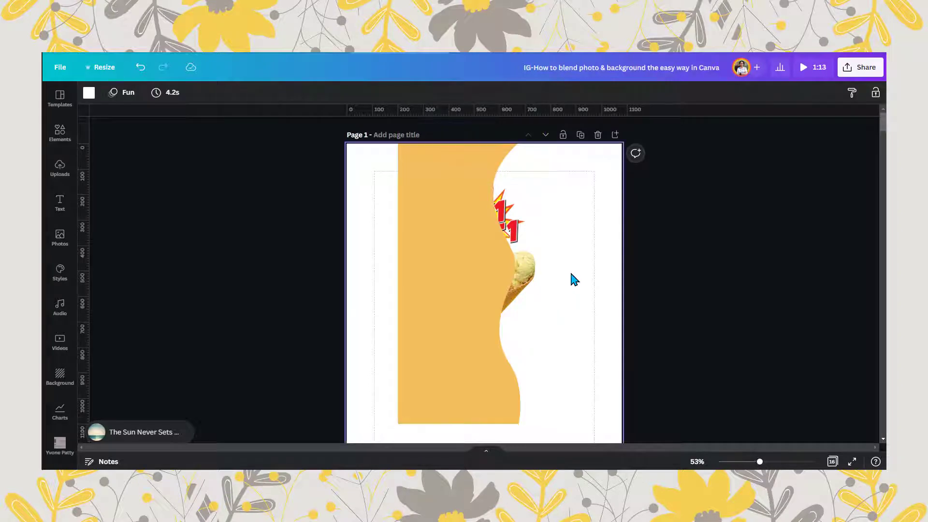
- Rotate the orange wave into a diagonal, enlarge it to about 709 × 1440 and position it across the top of the page
left_click_drag(566, 274, 439, 336)
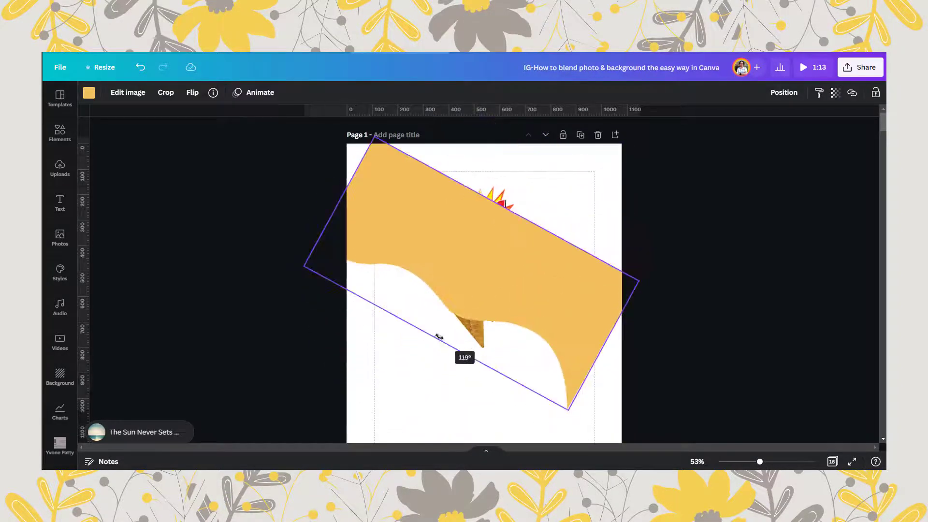
left_click_drag(531, 305, 551, 211)
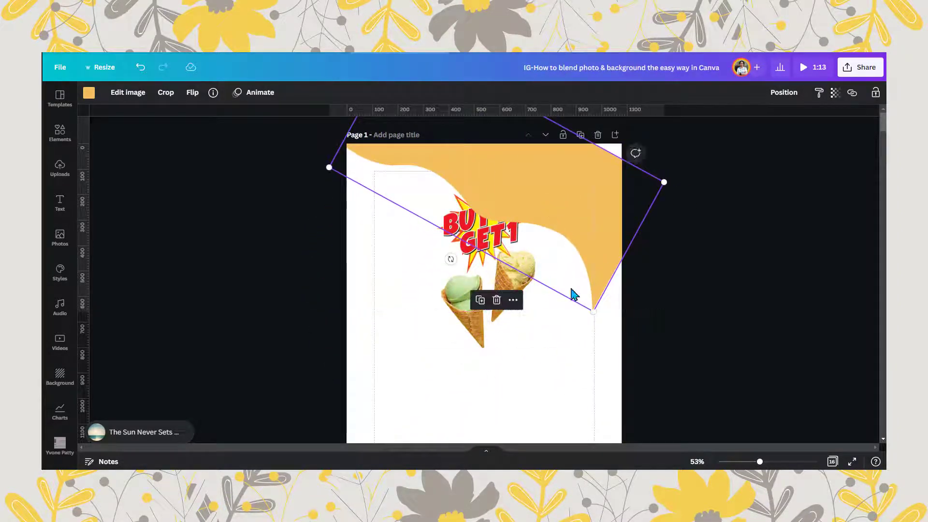
left_click_drag(594, 311, 642, 369)
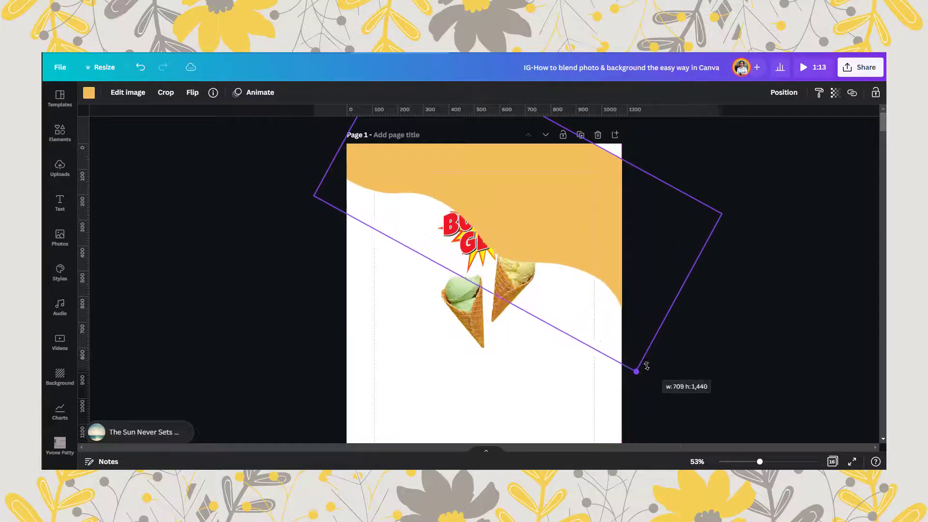
left_click_drag(647, 333, 661, 286)
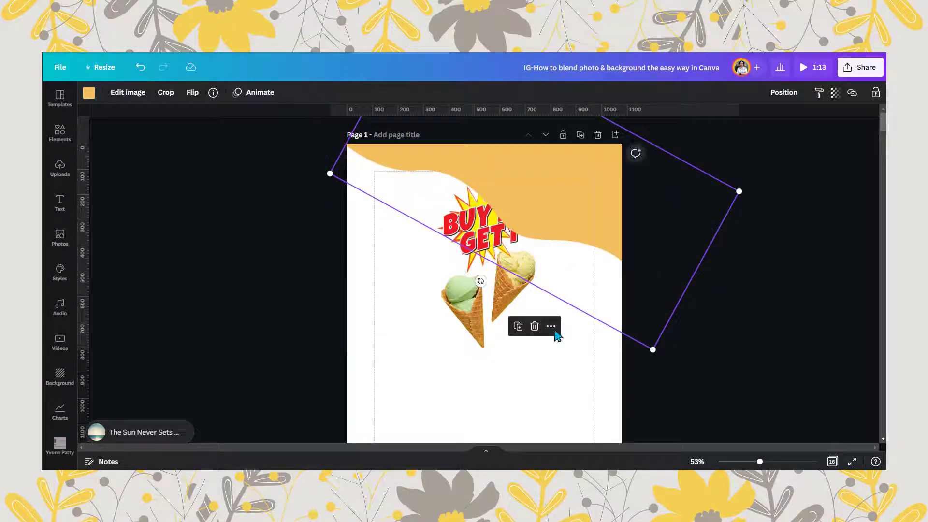
left_click_drag(480, 281, 490, 287)
left_click_drag(593, 189, 576, 199)
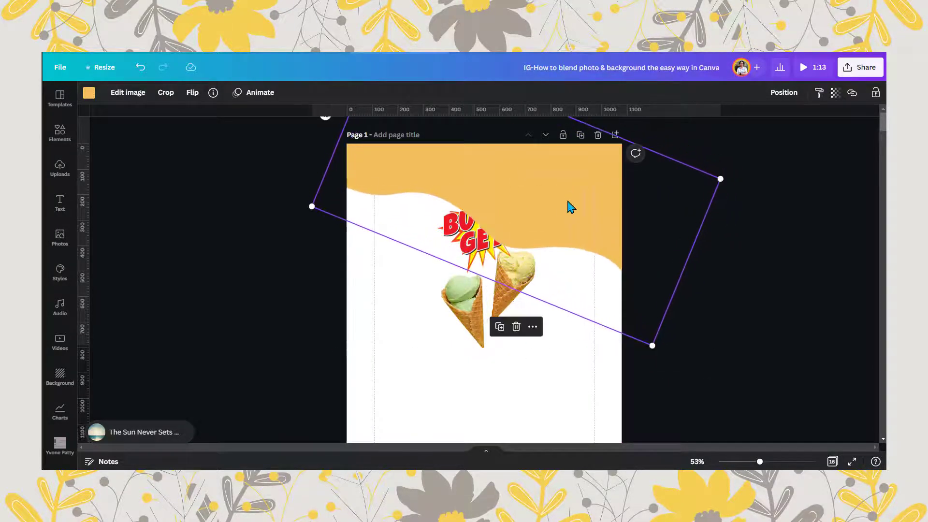
- Recolour the orange wave at the top of the page to teal 4ECDC4
left_click(89, 94)
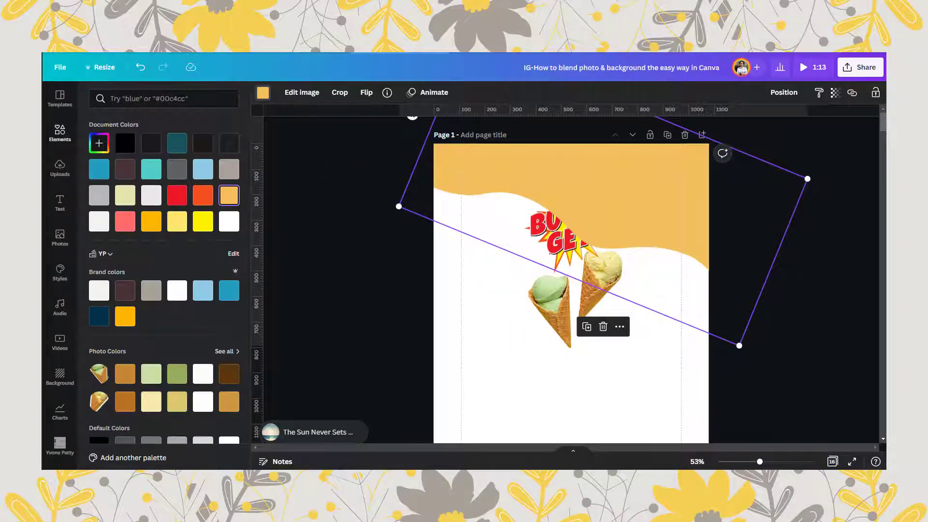
scroll(571, 279, "down", 1)
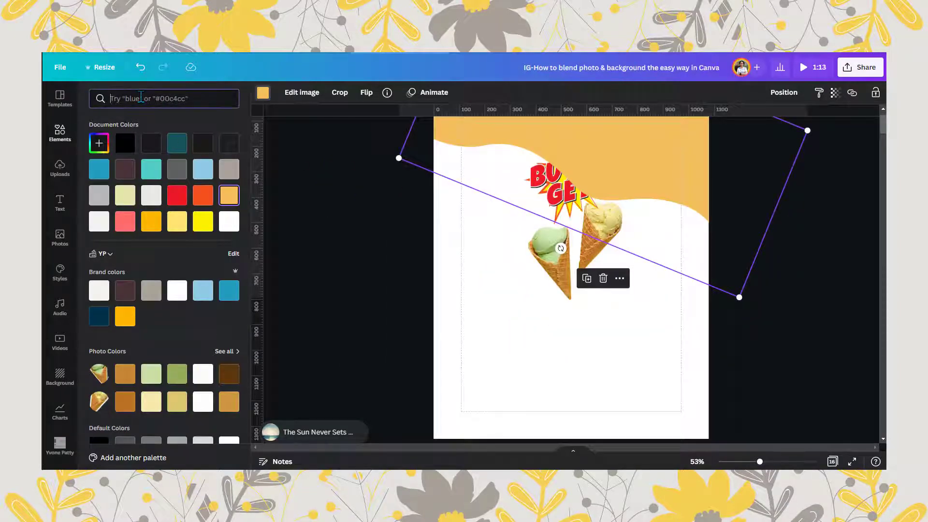
left_click(99, 143)
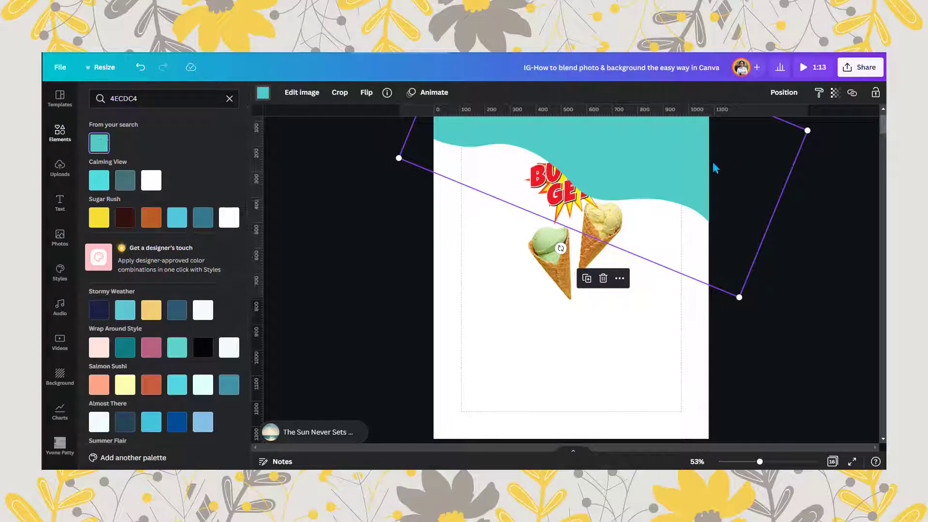
- Duplicate the teal wave slightly below the original and recolour the copy to coral FF6B6B
left_click_drag(660, 195, 664, 211)
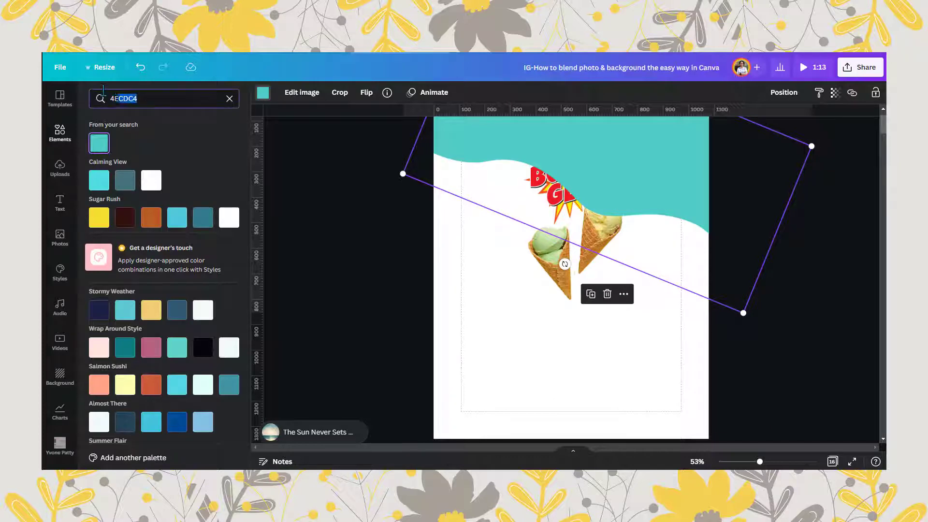
left_click_drag(104, 90, 108, 99)
right_click(127, 103)
left_click(141, 163)
left_click(100, 143)
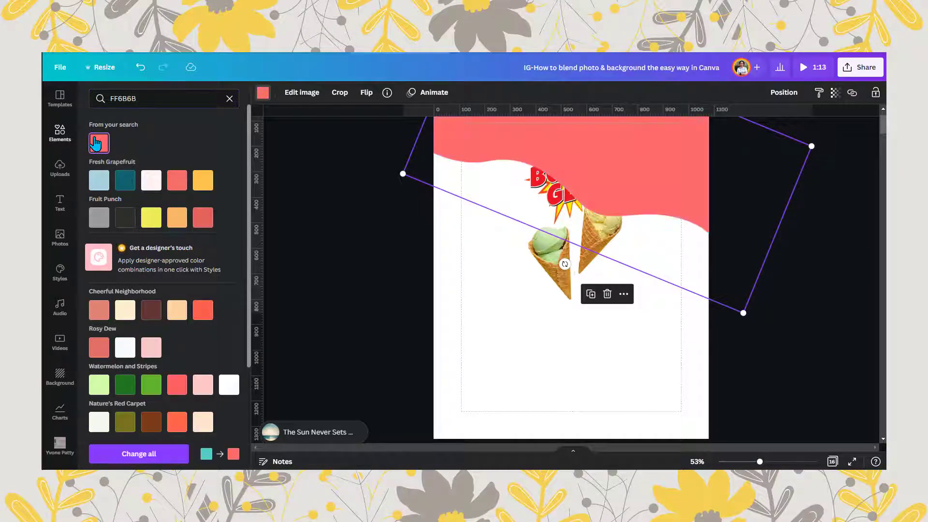
- Offset the coral wave slightly below the teal one and enlarge it a little beyond the page's right edge
mouse_move(573, 165)
left_mouse_down()
mouse_move(582, 186)
mouse_move(579, 175)
left_mouse_up()
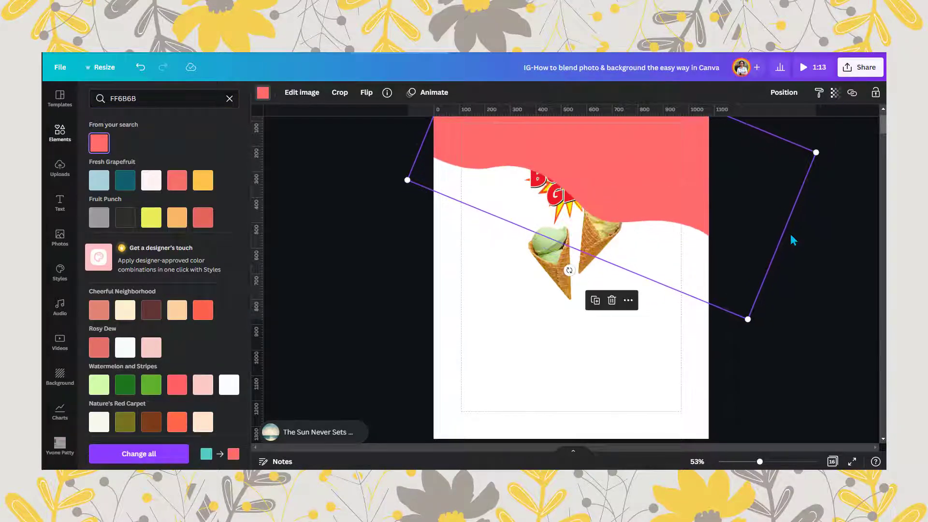
scroll(406, 170, "up", 1)
left_click_drag(515, 162, 507, 158)
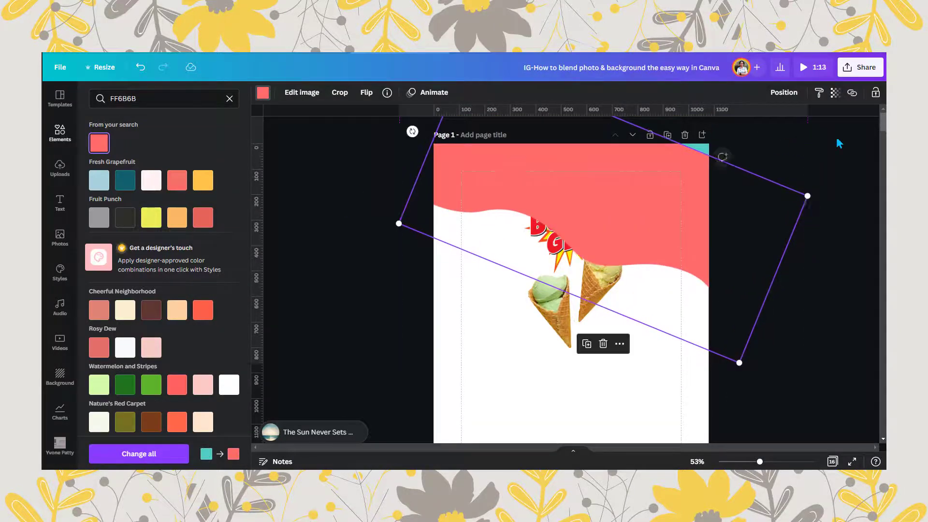
left_click_drag(806, 195, 837, 194)
- Send the coral wave to the back so it forms a band beneath the teal wave
left_click(784, 92)
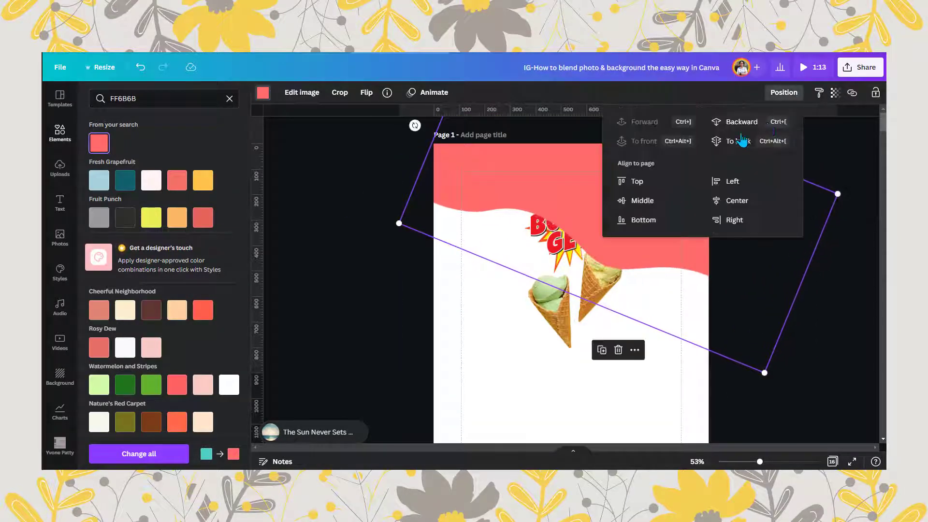
left_click(737, 141)
left_click(678, 294)
left_click(659, 344)
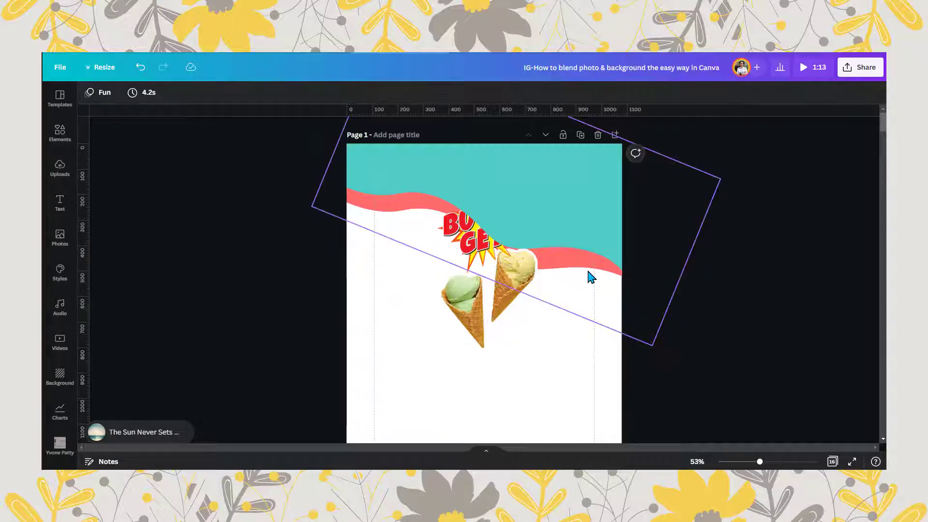
- Reposition and rotate the teal wave so the coral band is thin at the left and wider at the right
mouse_move(603, 276)
left_mouse_down()
mouse_move(607, 263)
mouse_move(603, 275)
left_mouse_up()
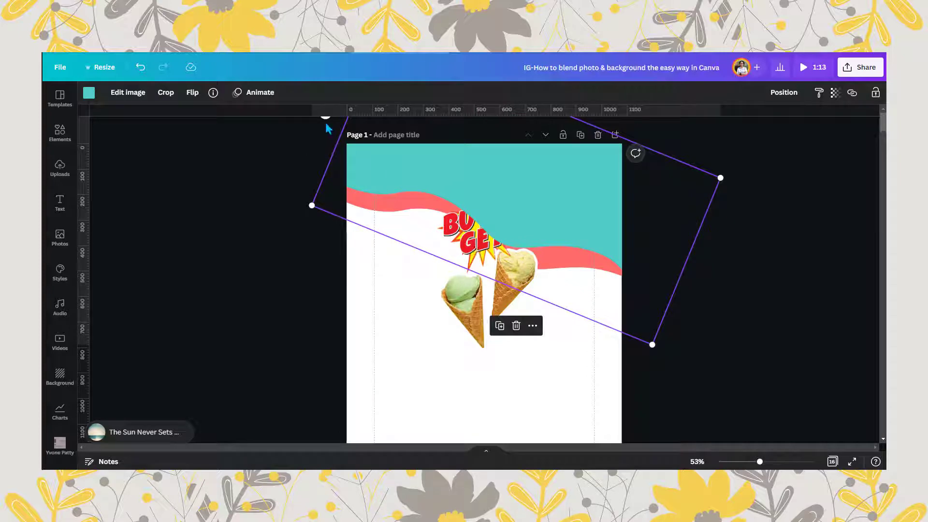
left_click_drag(414, 161, 413, 179)
mouse_move(407, 170)
left_mouse_down()
mouse_move(405, 163)
mouse_move(405, 171)
left_mouse_up()
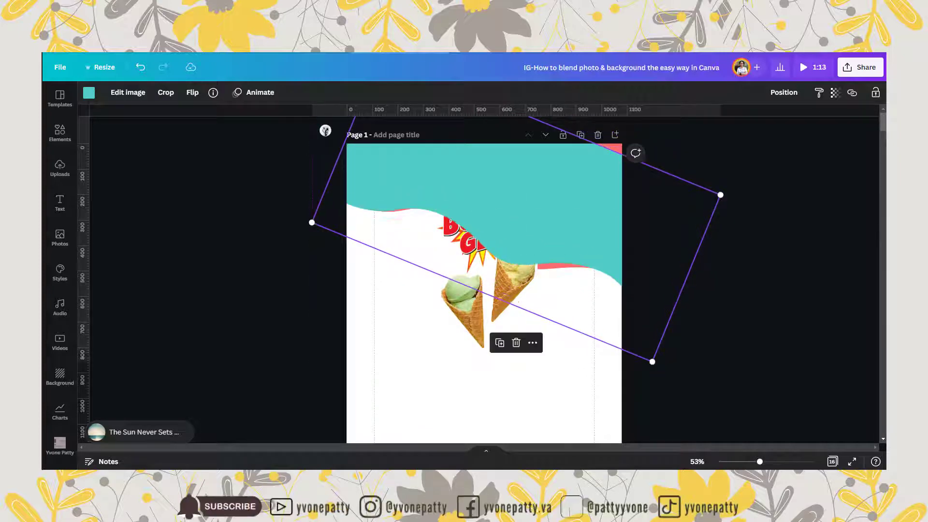
left_click_drag(325, 131, 323, 154)
mouse_move(496, 175)
left_mouse_down()
mouse_move(499, 150)
mouse_move(505, 159)
left_mouse_up()
- Send the teal wave backward behind the Buy 1 Get 1 starburst
left_click(783, 92)
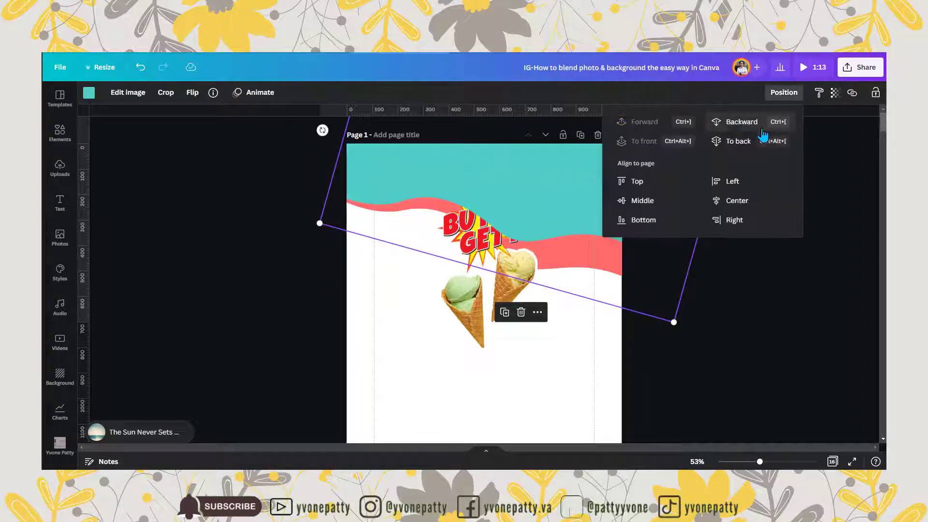
left_click(742, 122)
left_click(493, 356)
left_click(591, 173)
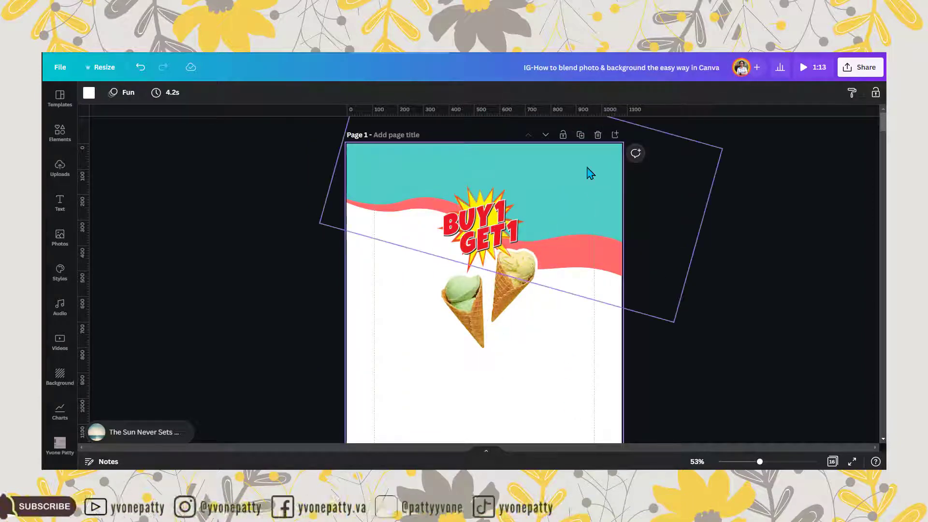
- Duplicate the teal wave, turn the copy around to about -74° and place it along the bottom edge of the page
left_click(505, 312)
left_click_drag(605, 211, 558, 407)
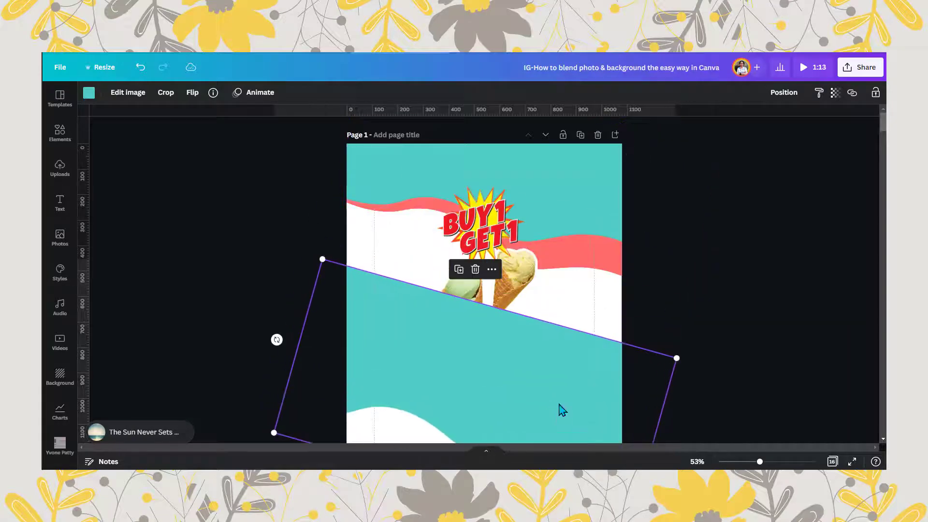
scroll(575, 331, "down", 1)
scroll(575, 334, "down", 3)
scroll(493, 234, "up", 3)
scroll(720, 356, "down", 2, "ctrl")
left_click_drag(313, 300, 492, 427)
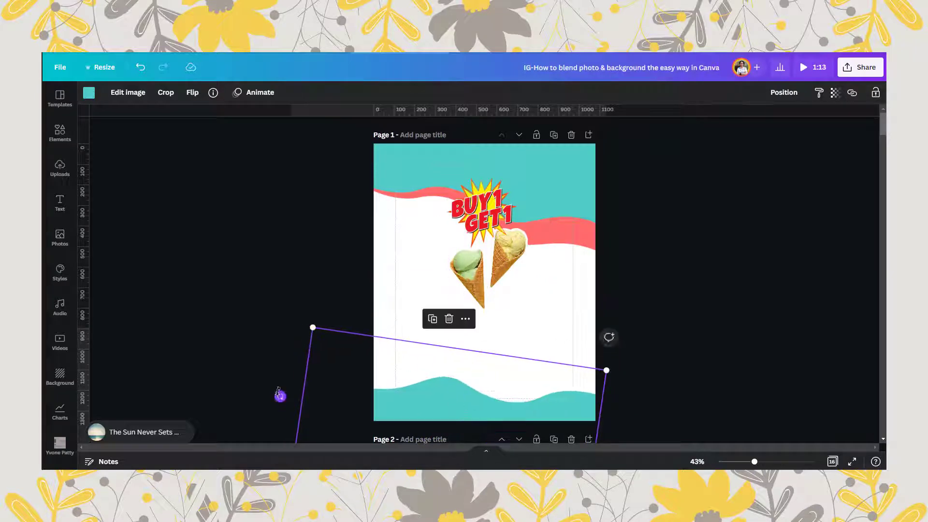
left_click_drag(280, 395, 295, 365)
left_click_drag(376, 379, 355, 373)
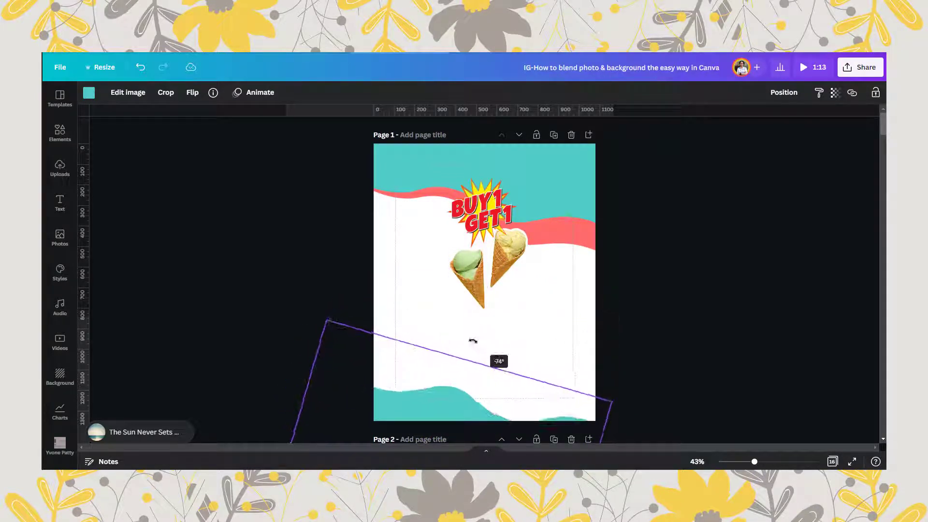
- Move the green and yellow cones slightly down and to the left, below the starburst
left_click_drag(468, 268, 456, 290)
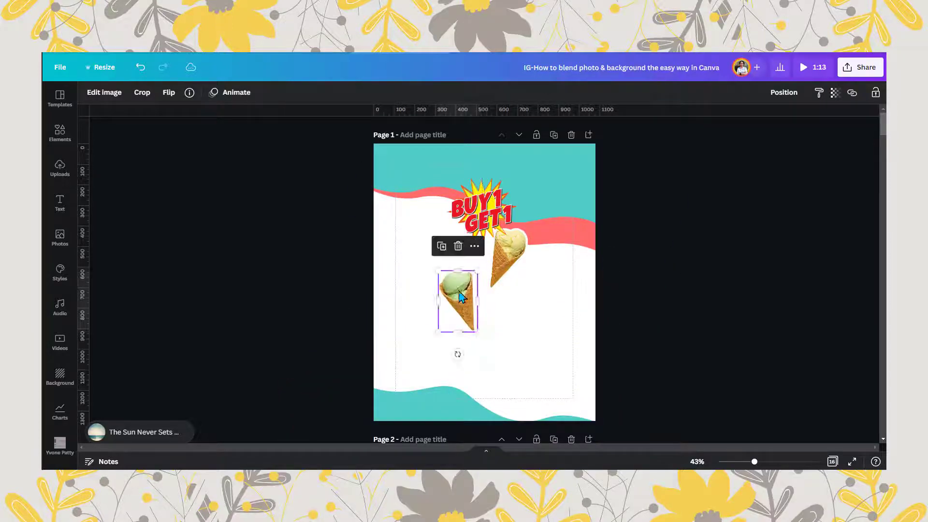
left_click_drag(508, 246, 499, 270)
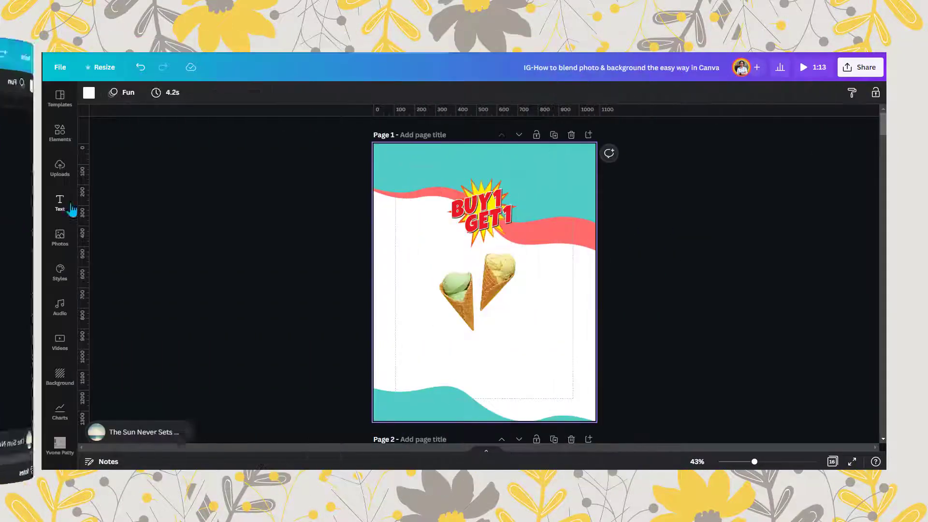
- Browse the font combinations, add the recently used "Spirit Night" one and place it in the lower right of the page
left_click(60, 203)
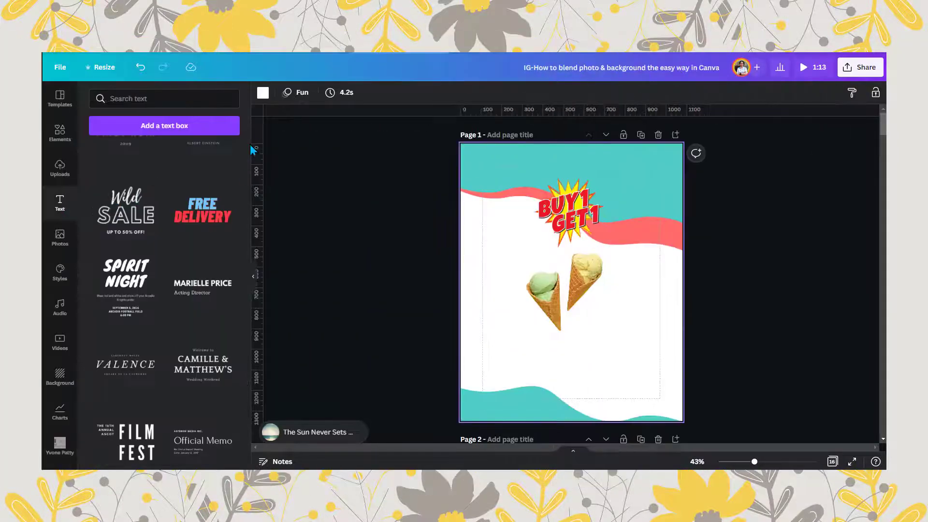
scroll(243, 145, "down", 12)
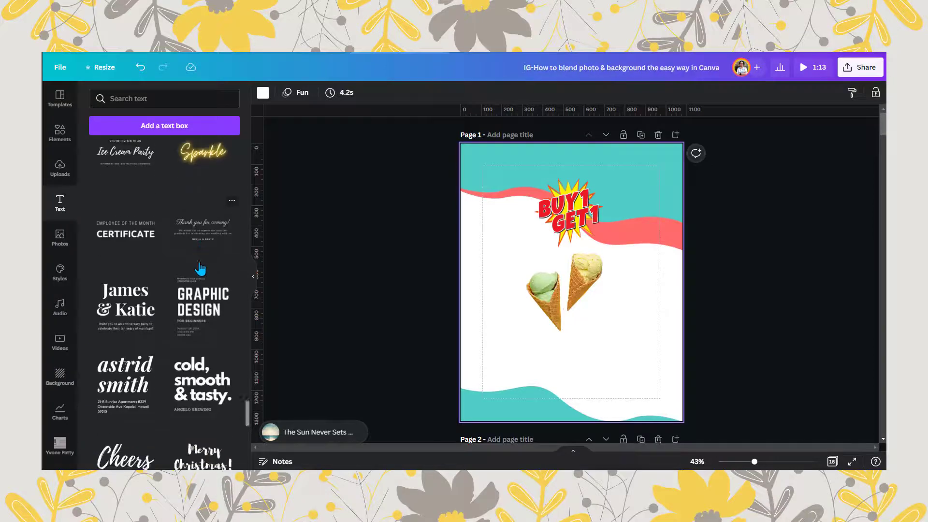
scroll(199, 267, "down", 9)
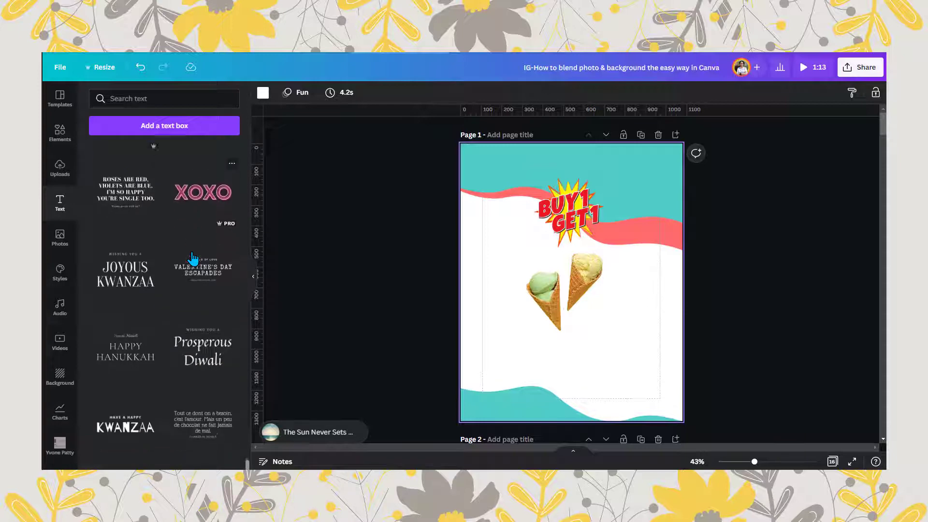
scroll(192, 259, "up", 2)
scroll(214, 319, "down", 2)
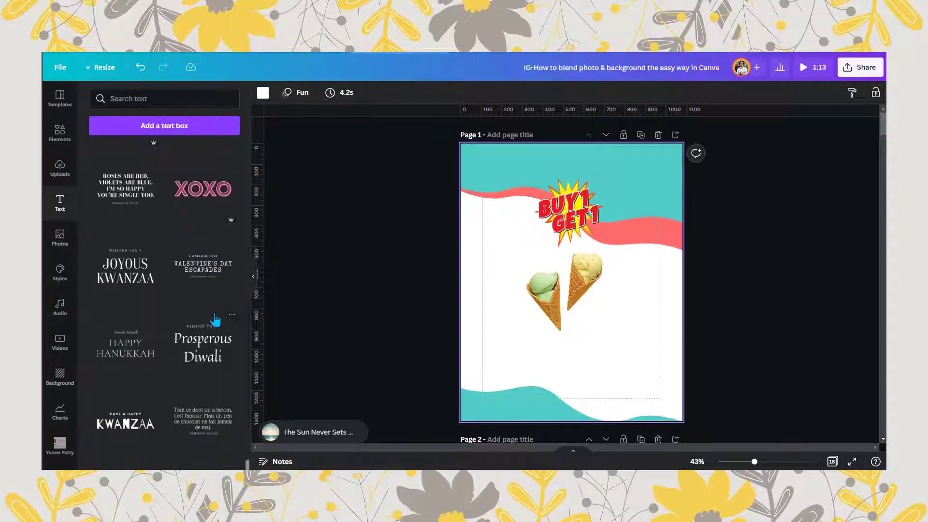
scroll(212, 251, "up", 3)
scroll(213, 230, "up", 10)
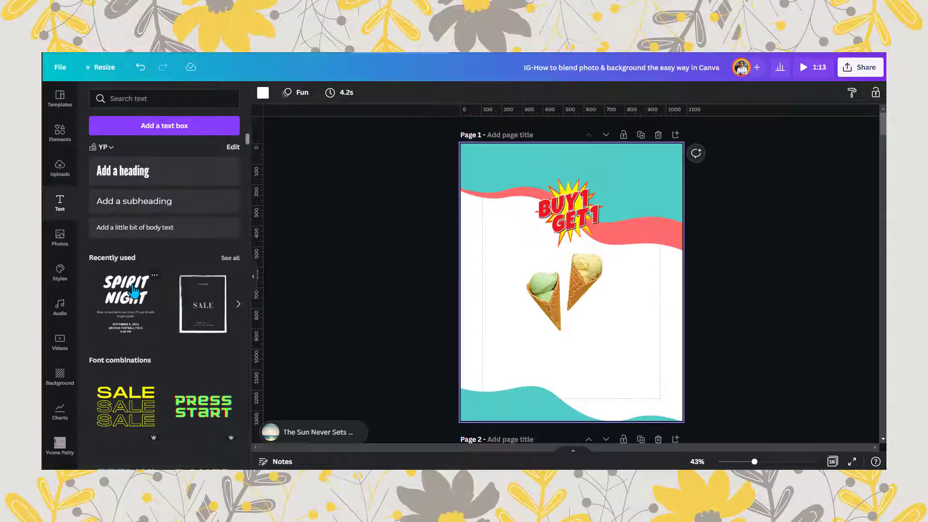
left_click(134, 292)
left_click_drag(571, 351, 606, 326)
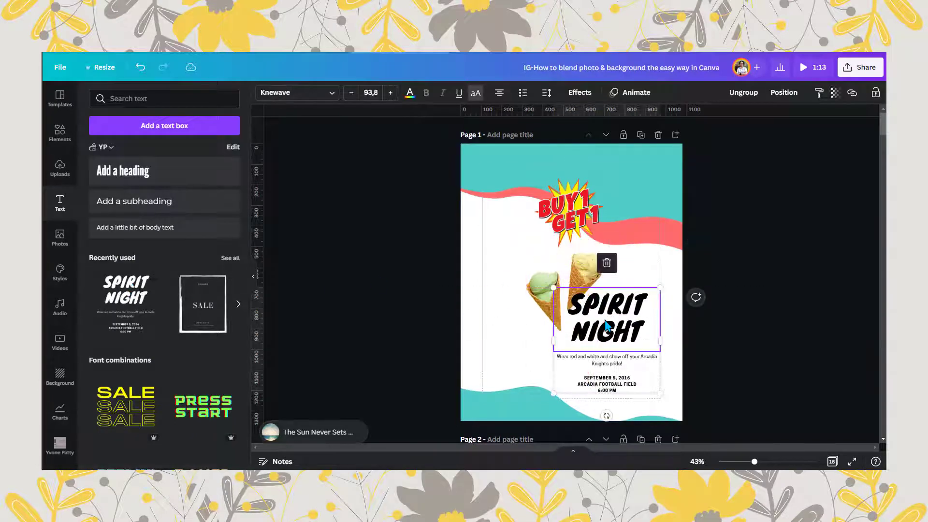
- Ungroup the Spirit Night text, place its body text at lower left wrapped to three lines, and shift the date block right
left_click(743, 92)
left_click_drag(606, 360, 525, 364)
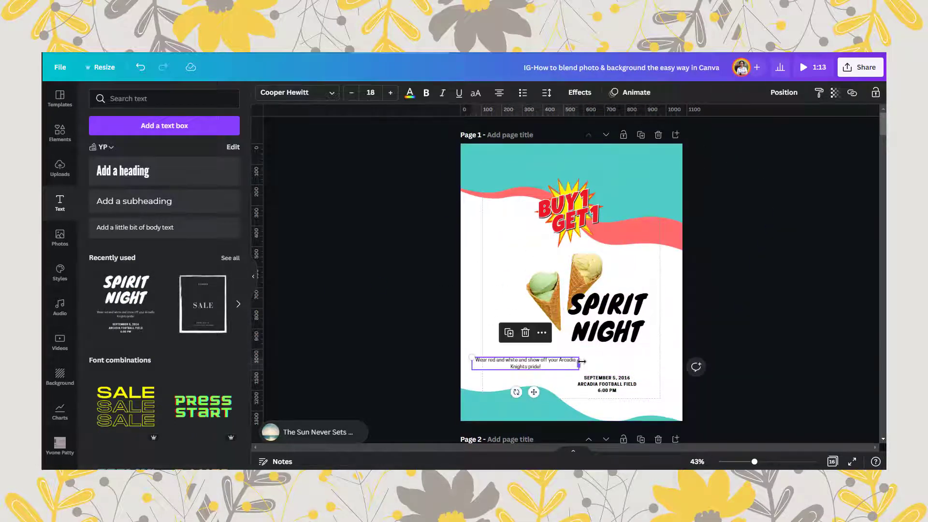
left_click_drag(582, 361, 590, 385)
left_click(608, 384)
double_click(623, 386)
left_click(382, 329)
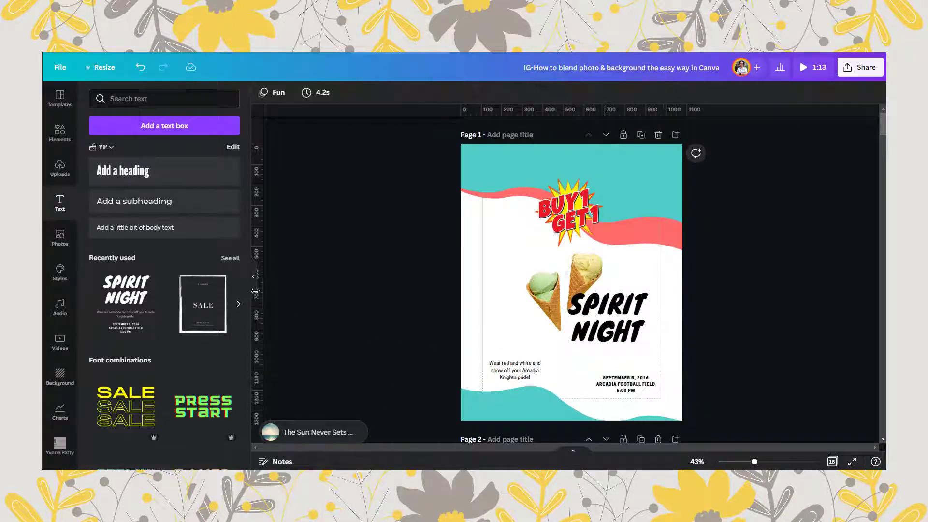
- Shift the SPIRIT NIGHT heading down and right, move the date block up beneath it and change its date to September 25, 2022
left_click(253, 281)
left_click_drag(755, 463, 766, 462)
scroll(632, 353, "down", 3)
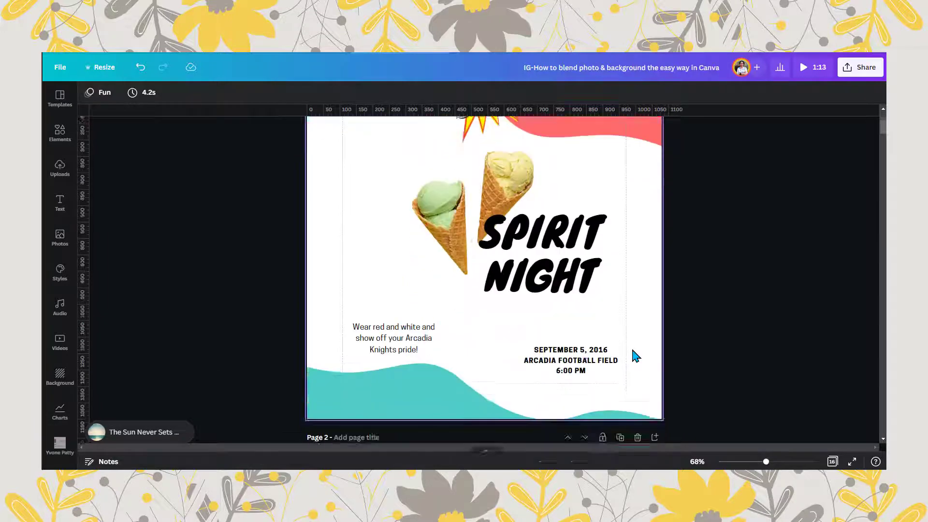
scroll(632, 352, "up", 2)
left_click_drag(589, 299, 603, 320)
left_click_drag(603, 377, 589, 362)
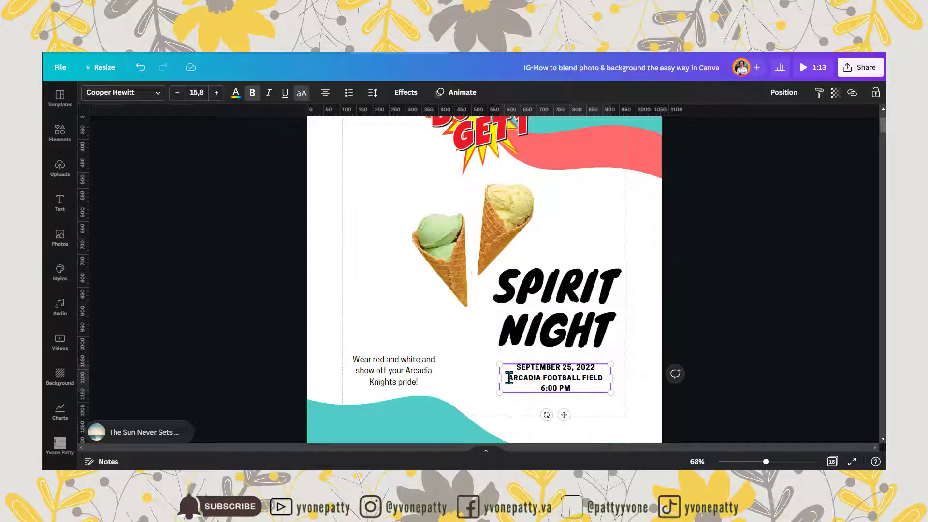
- Change the event venue to SANUR BEACH and time to 10:00 AM, and recolour the heading and date block 1A535C
type("SANUR BEACH")
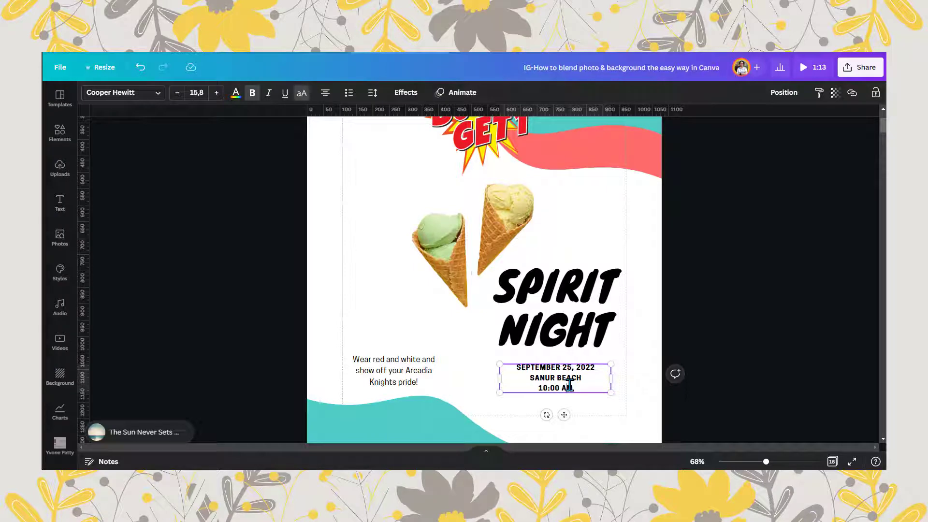
left_click(573, 325)
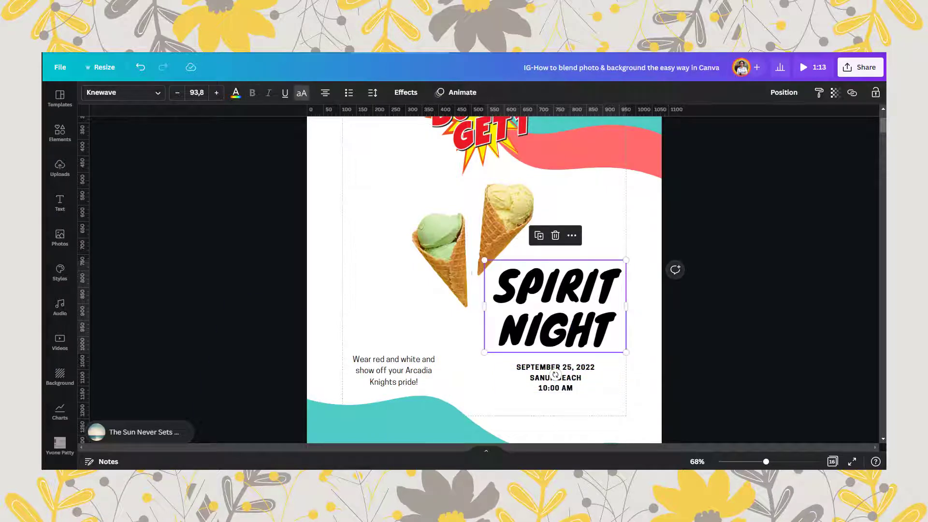
left_click(235, 93)
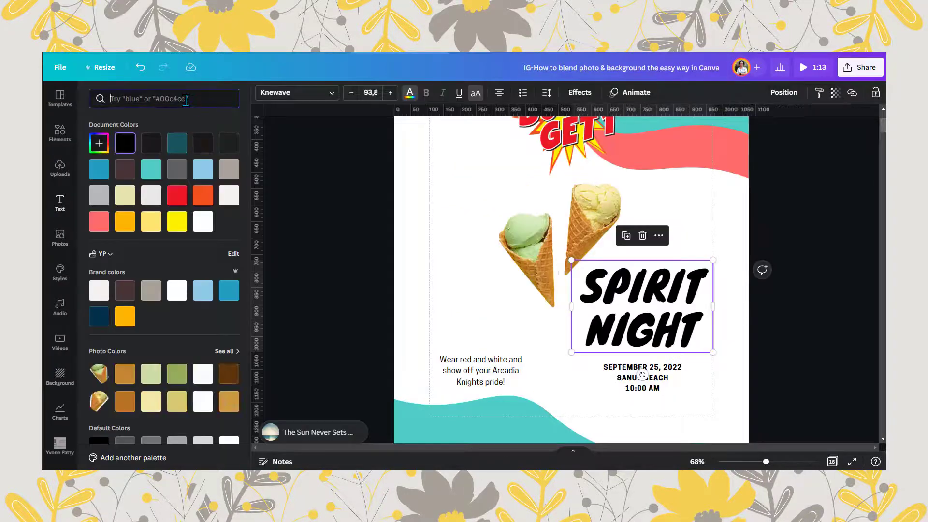
type("1A535C")
left_click(99, 143)
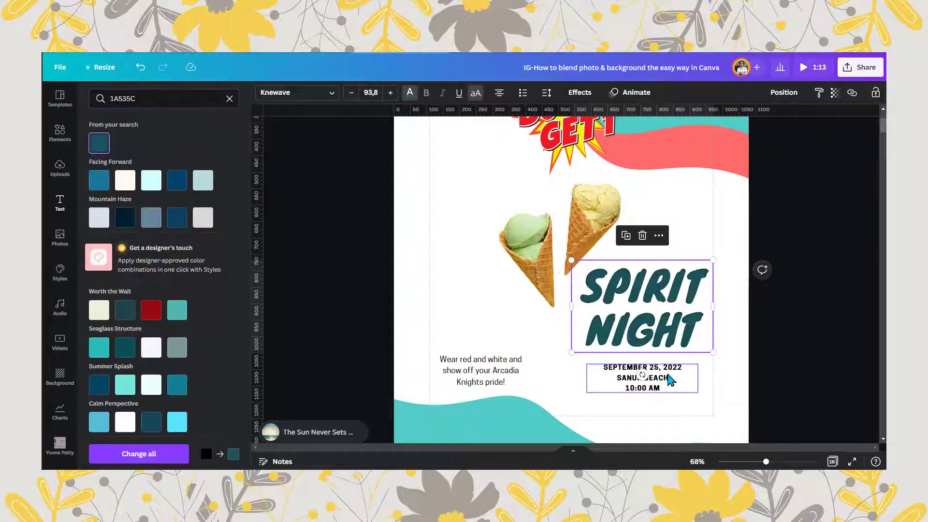
left_click(670, 380)
- Replace the lower-left body text with BOOTH, narrow its text box and copy the date block's text style onto it
left_click(499, 381)
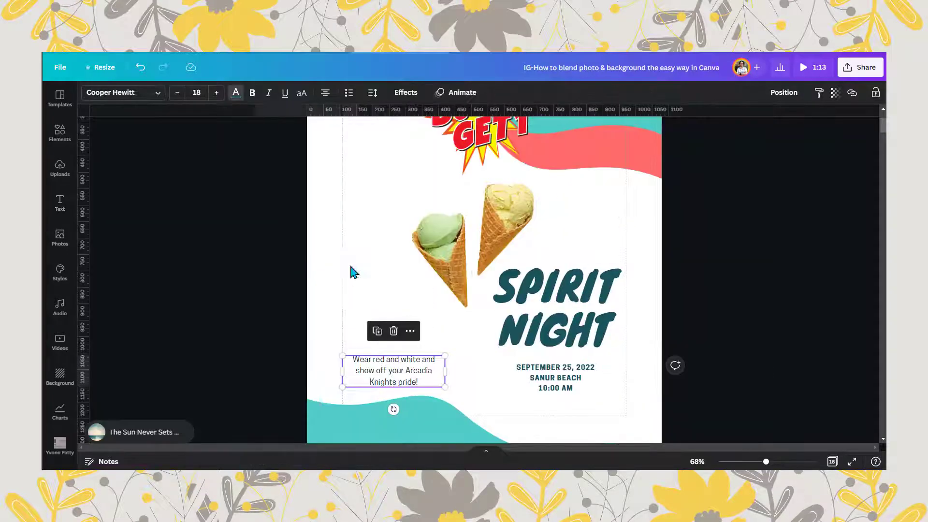
double_click(355, 360)
type("Boo")
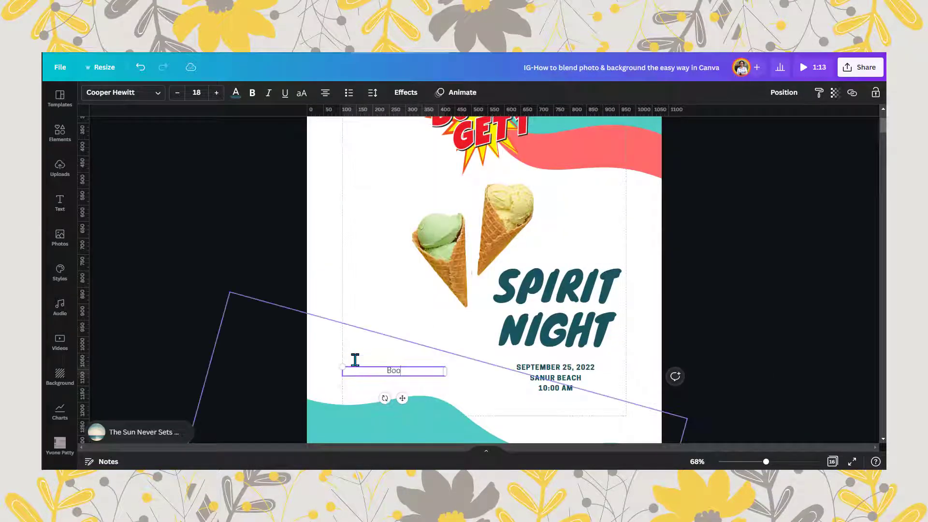
left_click_drag(445, 371, 407, 358)
left_click(604, 376)
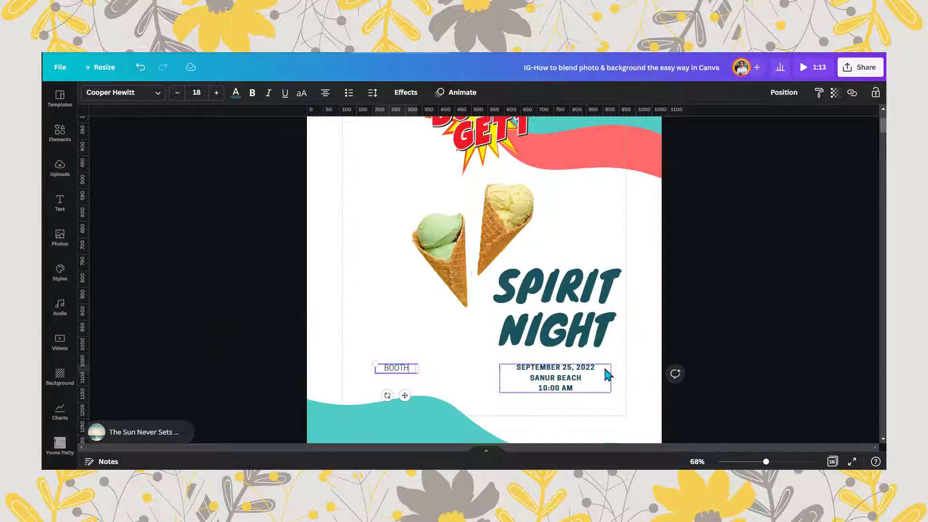
left_click(400, 372)
key("Escape")
- Search the graphic elements for 23 and browse the results
left_click(60, 133)
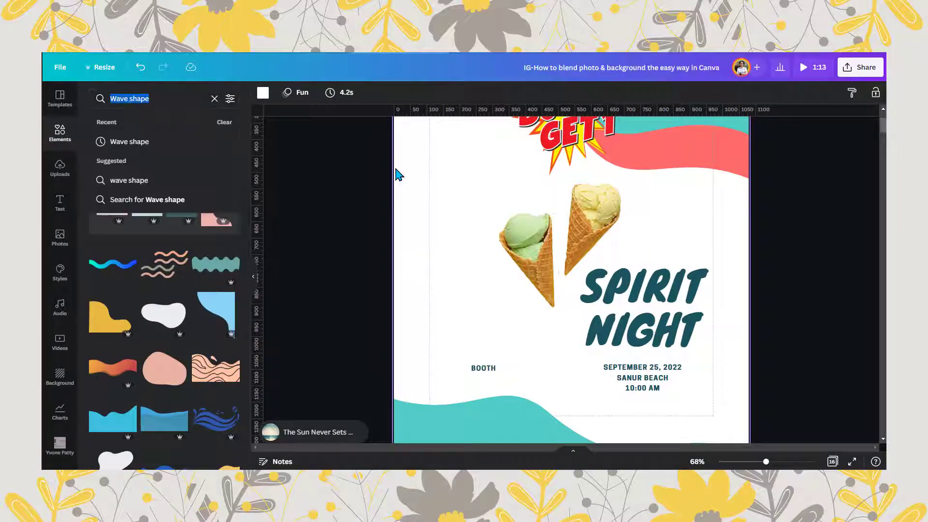
type("23")
key("Return")
left_click_drag(254, 137, 266, 354)
scroll(238, 402, "down", 10)
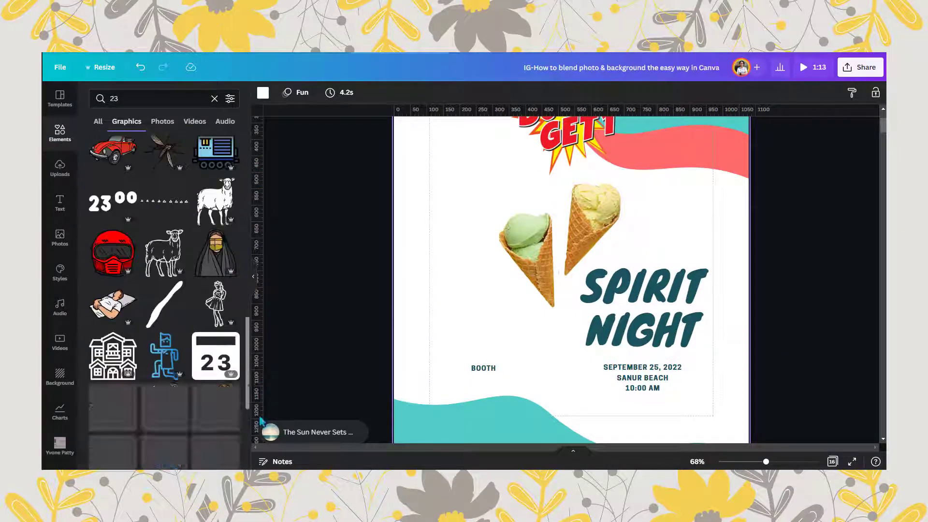
left_click_drag(237, 395, 234, 195)
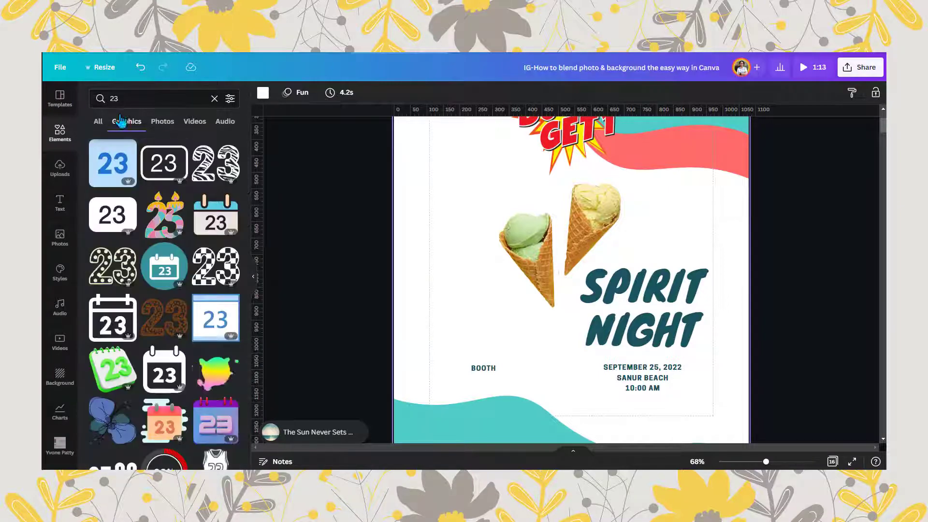
- Change the graphics search to 23#, add the coral circle with a white 23 and place it above the BOOTH label
left_click(108, 99)
type("#")
key("Return")
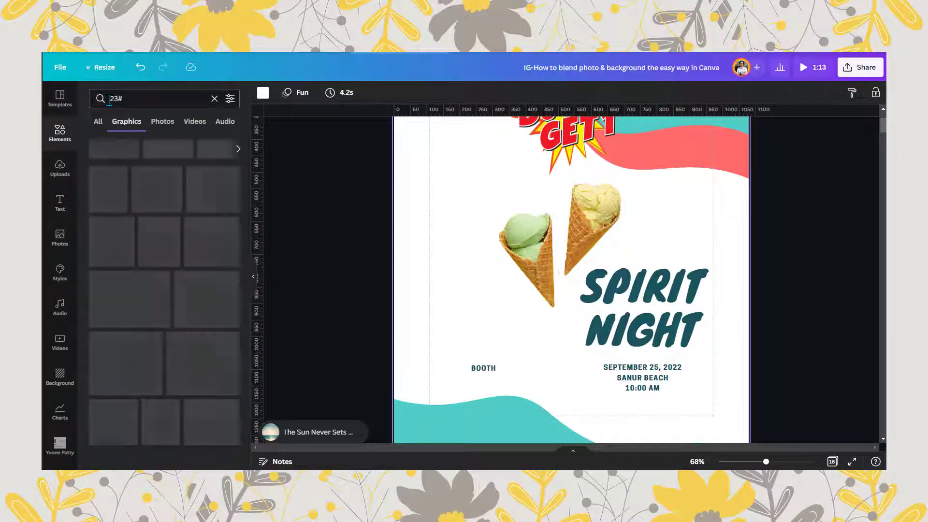
left_click(217, 159)
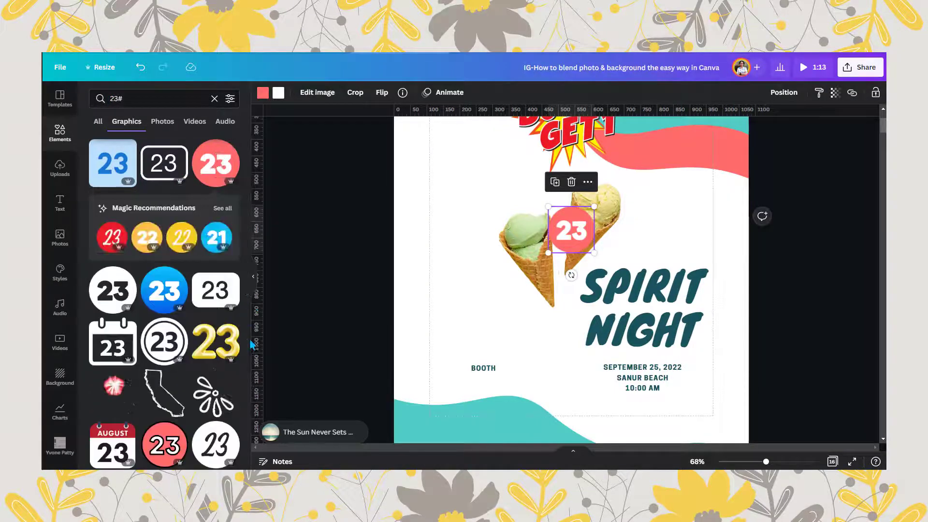
left_click(253, 276)
left_click_drag(484, 231, 401, 331)
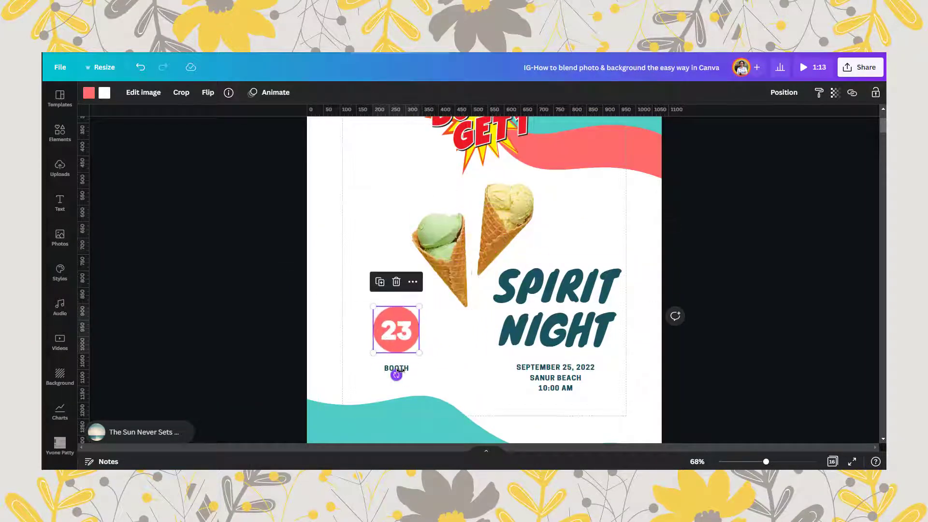
- Enlarge the BOOTH label, shift it slightly down and lower the coral 23 badge to sit just above it
left_click(414, 373)
mouse_move(424, 380)
left_mouse_down()
mouse_move(439, 386)
mouse_move(418, 385)
left_mouse_up()
left_click_drag(396, 329, 397, 345)
left_click(89, 92)
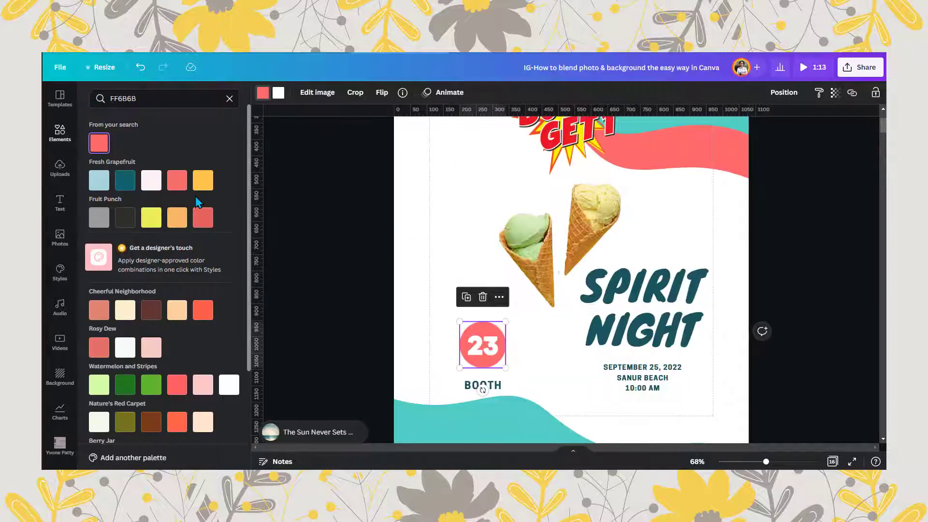
left_click(230, 99)
left_click(99, 143)
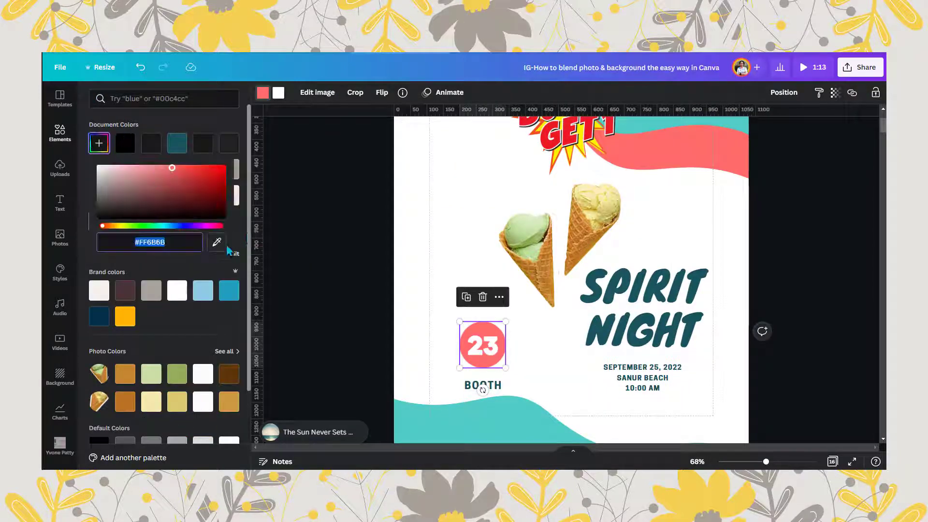
left_click(217, 241)
key("Escape")
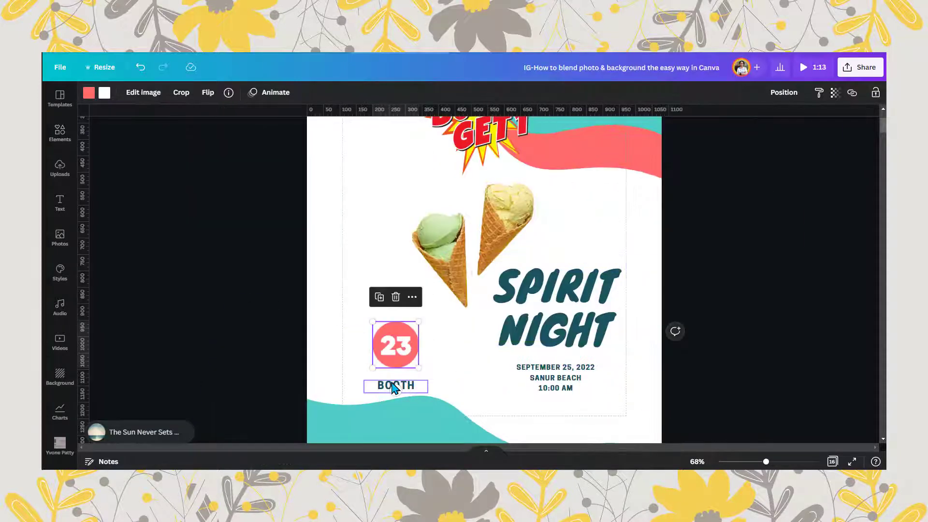
left_click(395, 385, "shift")
- Replace the SPIRIT NIGHT heading with SUNDAY MARKET and widen its text box so each word fits on one line
left_click(552, 293)
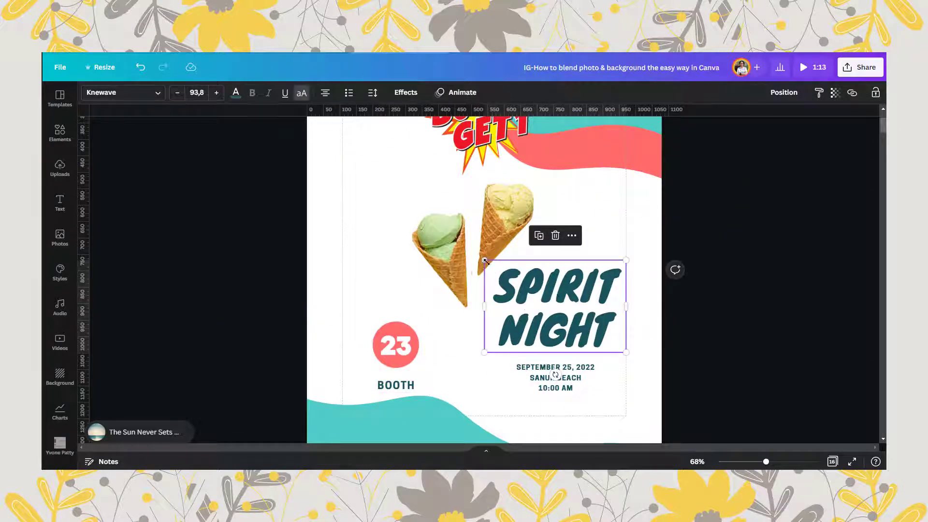
left_click(527, 303)
left_click_drag(495, 285, 614, 275)
type("SNAUR")
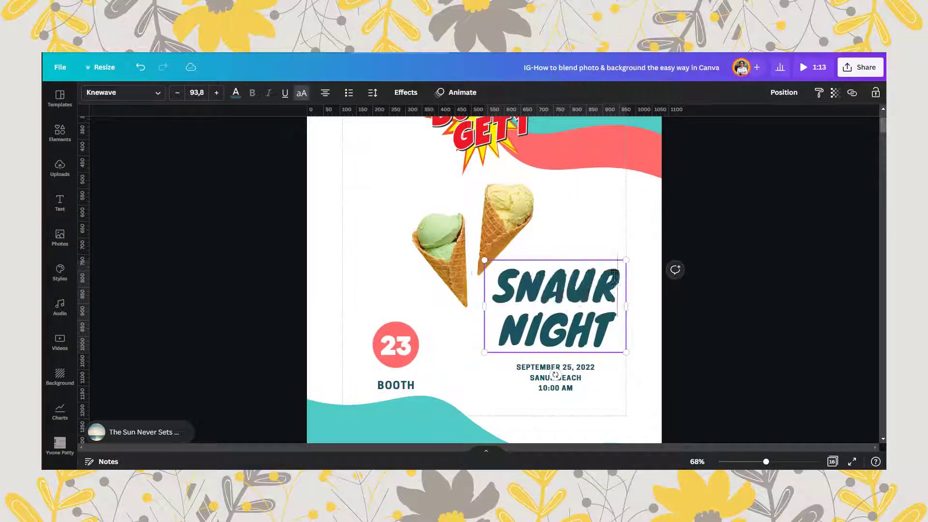
key("BackSpace")
key("BackSpace")
key("BackSpace")
key("BackSpace")
type("UNDAY")
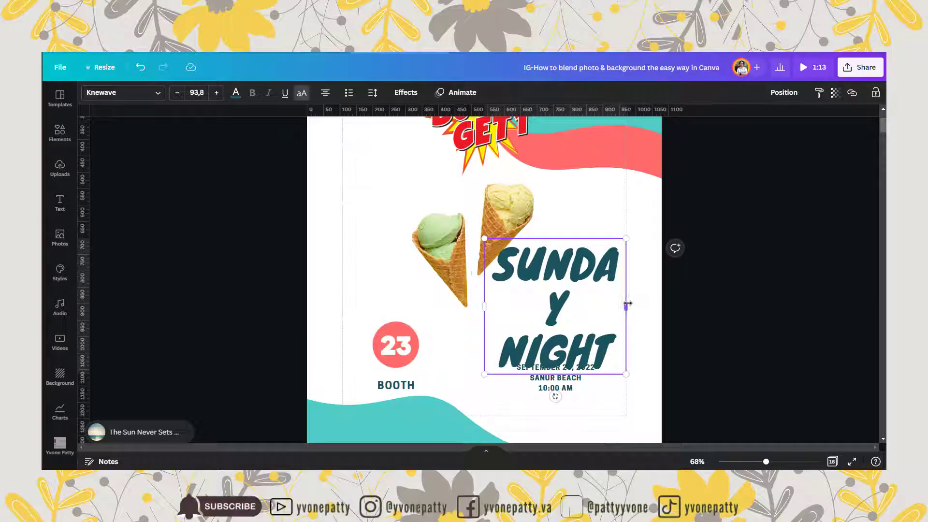
left_click_drag(627, 303, 637, 305)
double_click(561, 332)
type("MARKET")
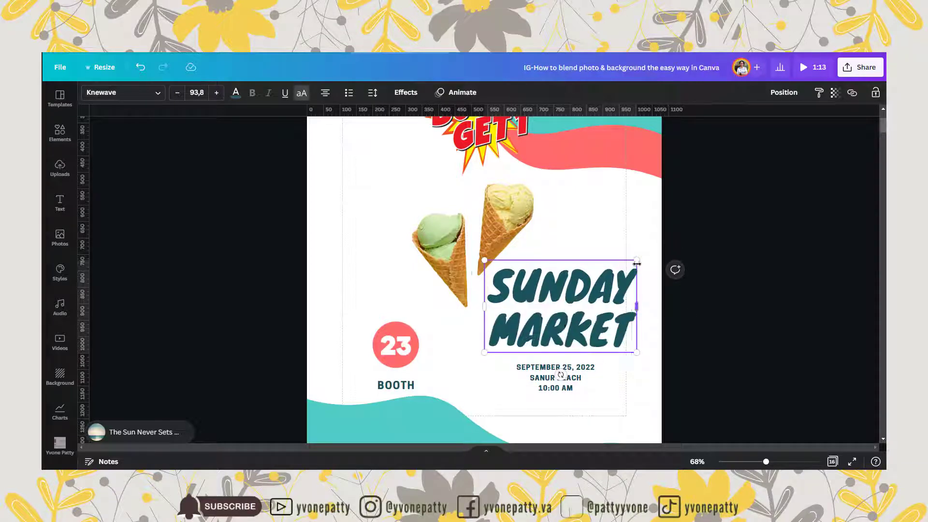
- Scale down the SUNDAY MARKET heading, and set the date block beneath it to font size 24 and the same width
left_click_drag(636, 261, 605, 279)
left_click_drag(564, 382, 606, 379)
left_click(197, 92)
left_click(207, 273)
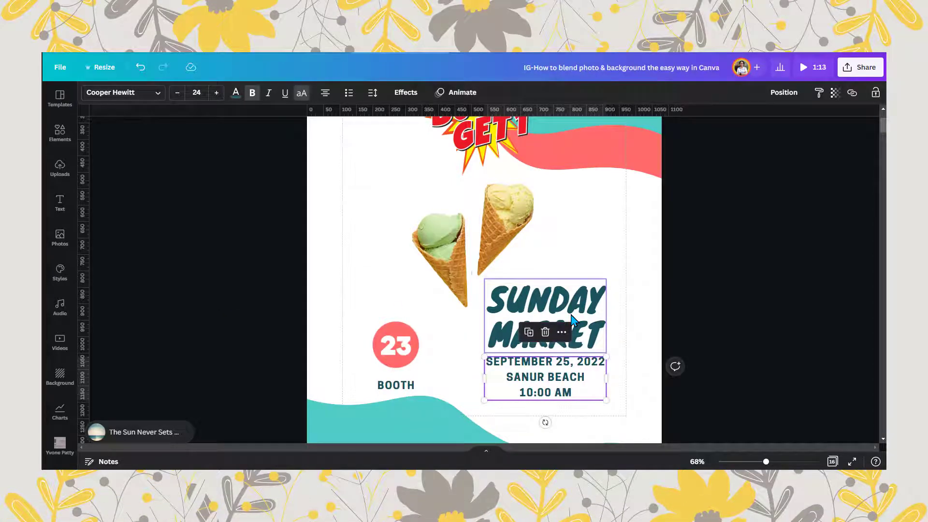
- Shift the date block and the heading up and right to the margin with a small gap between them, and group them
left_click(571, 319, "shift")
left_click(800, 92)
left_click(623, 340)
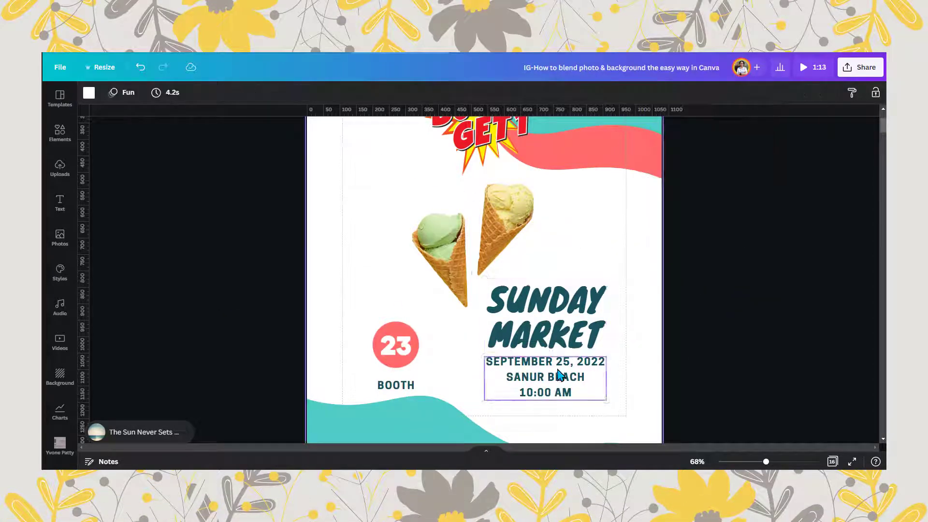
left_click_drag(557, 370, 568, 368)
left_click(589, 296, "shift")
left_click(809, 100)
key("ctrl+g")
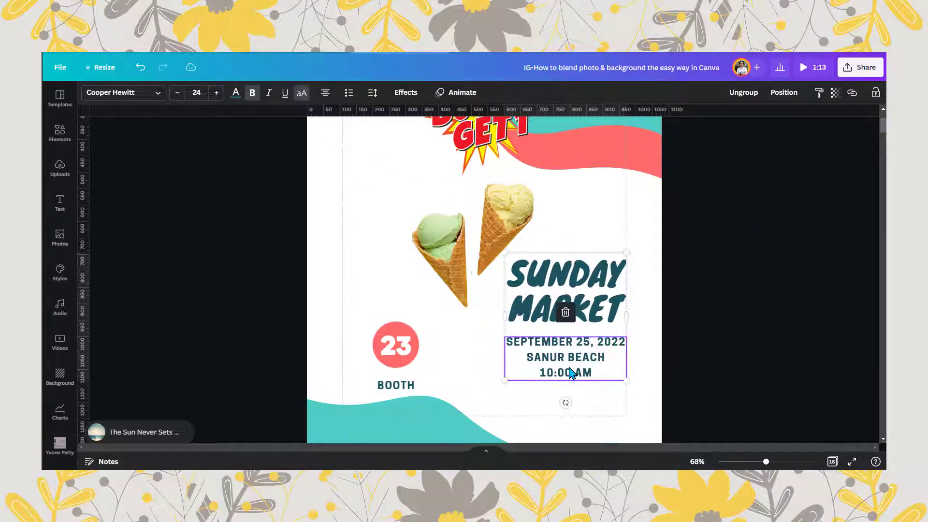
- Move the grouped 23 badge and BOOTH label to the left margin, level with the event text group nudged slightly left
left_click_drag(408, 380, 411, 366)
mouse_move(604, 363)
left_mouse_down()
mouse_move(584, 363)
mouse_move(599, 363)
left_mouse_up()
left_click_drag(415, 333, 389, 332)
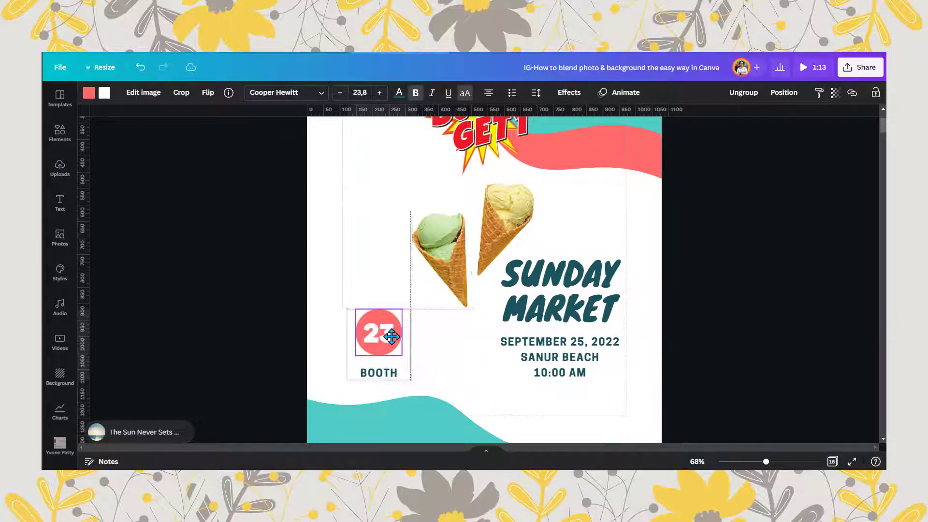
left_click(596, 357)
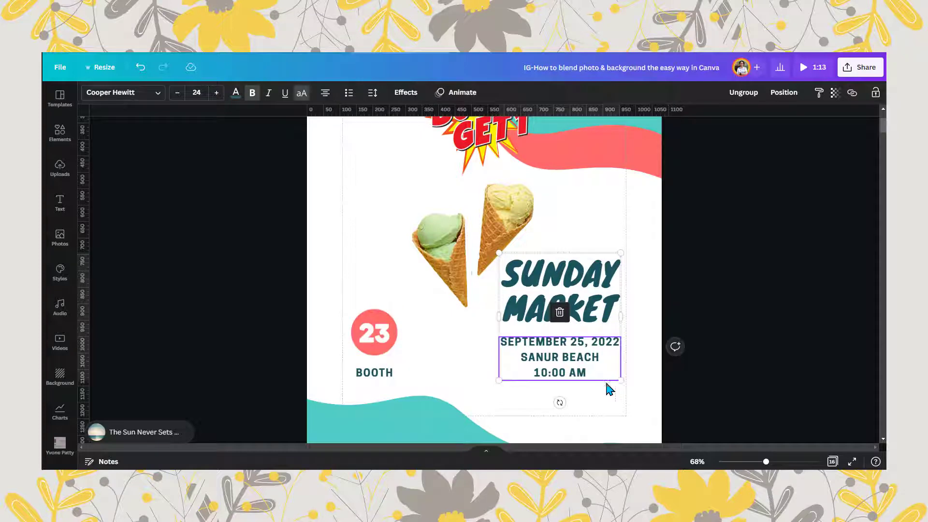
left_click(644, 376)
- Change the page background from white to the pale yellow of the copied hex colour code
left_click_drag(766, 462, 762, 462)
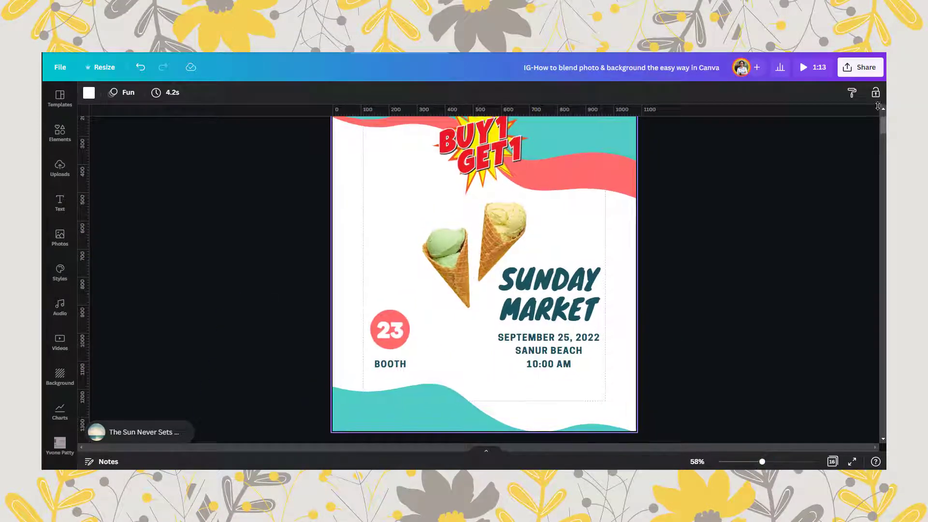
left_click(371, 268)
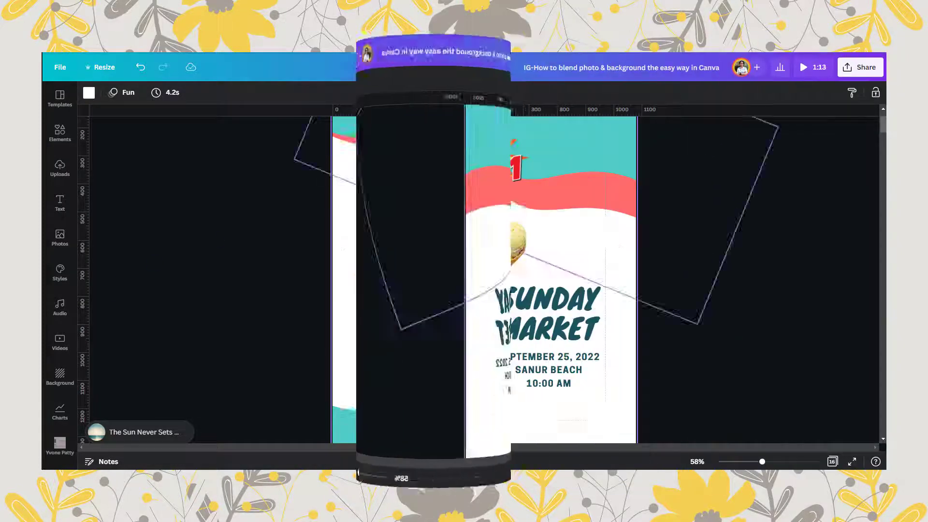
left_click(89, 93)
type("FFE66D")
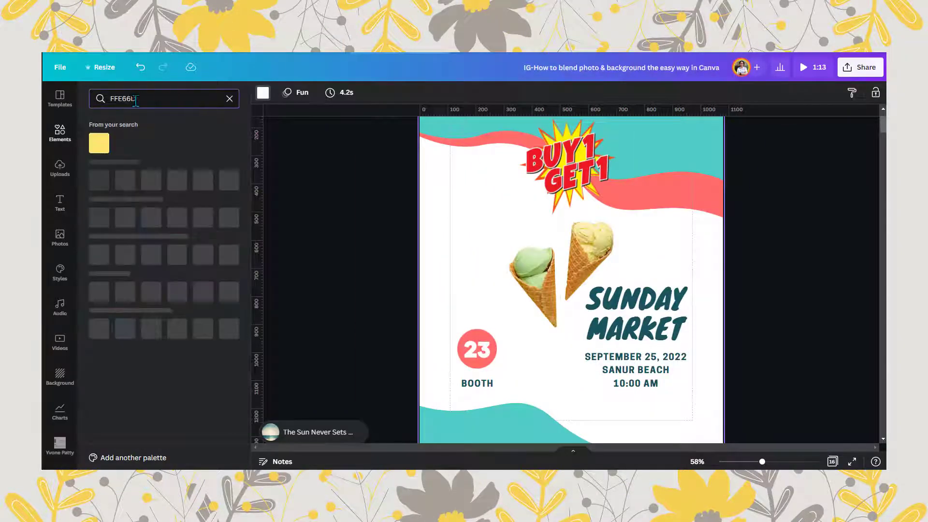
left_click(99, 143)
left_click(312, 310)
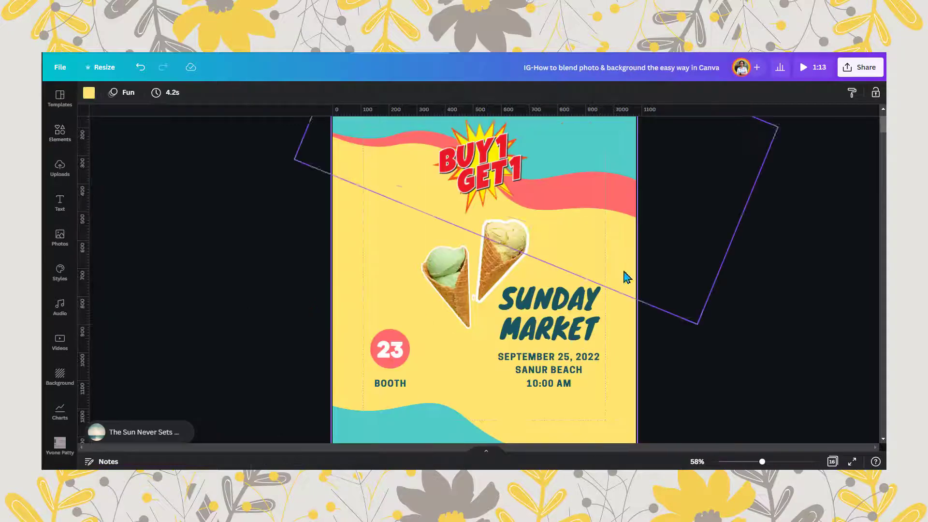
- Try recolouring the upper teal wave white and undo the change
left_click(623, 241)
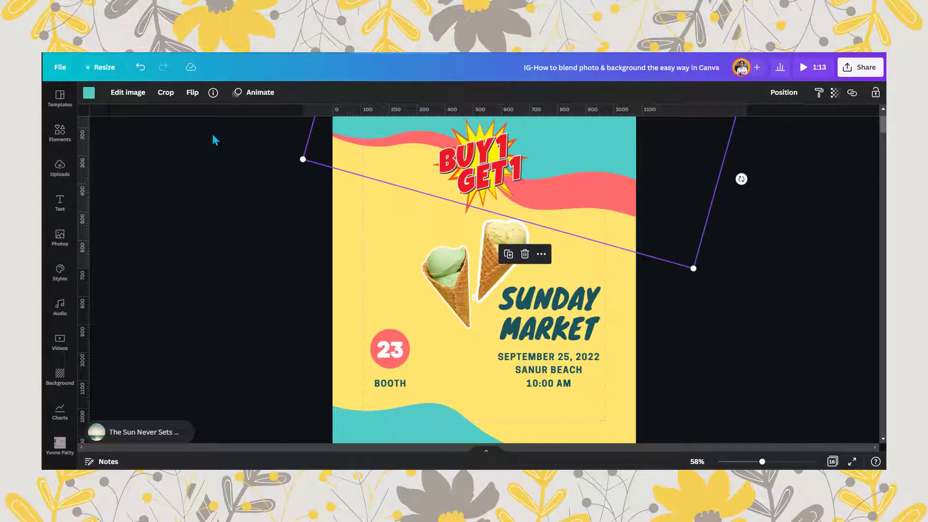
left_click(89, 92)
left_click(230, 98)
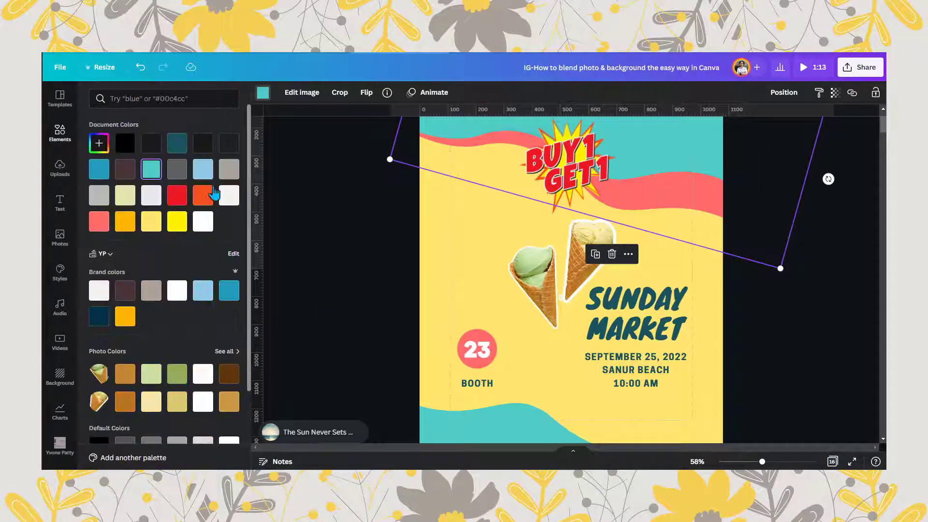
left_click(203, 221)
key("ctrl+z")
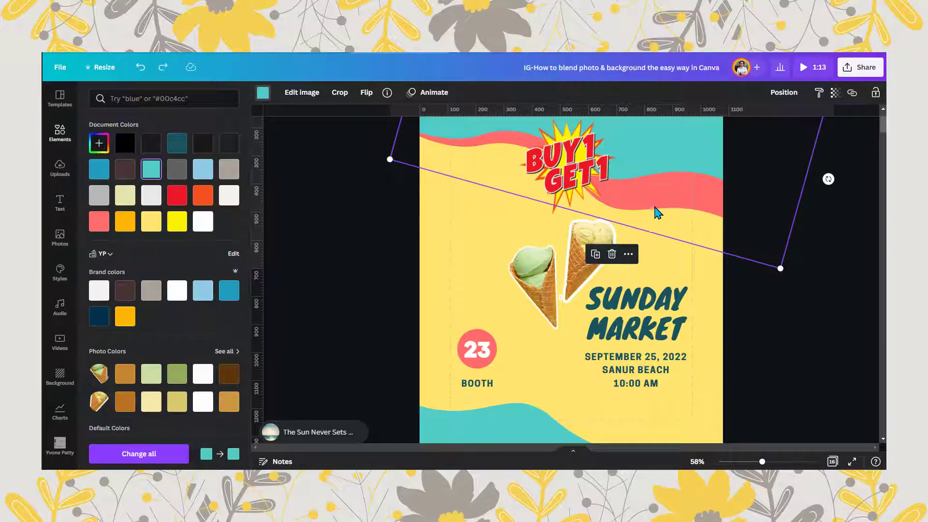
- Recolour the upper coral wave white
left_click(710, 276)
left_click(203, 221)
left_click(483, 217)
- Recolour the BUY 1 GET 1 graphic with dark teal lettering, a white burst outline and a coral starburst
left_click(490, 142)
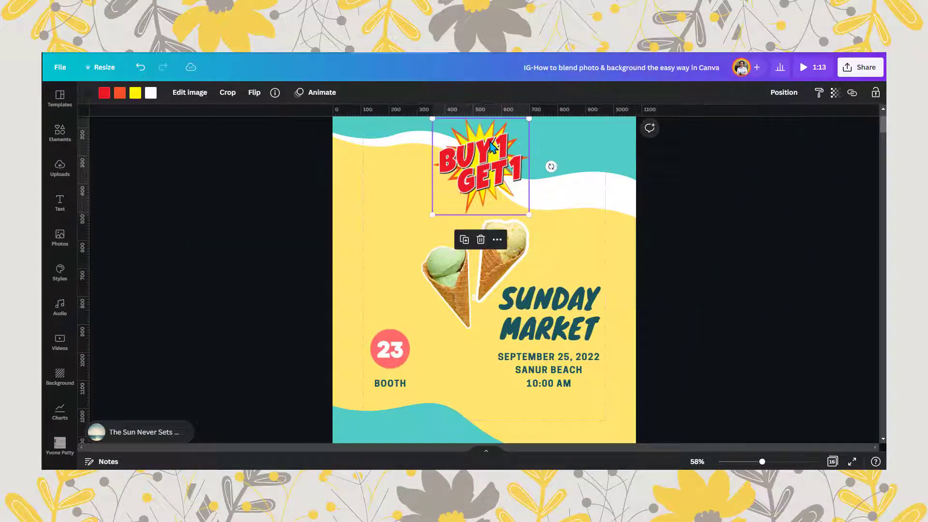
left_click(104, 94)
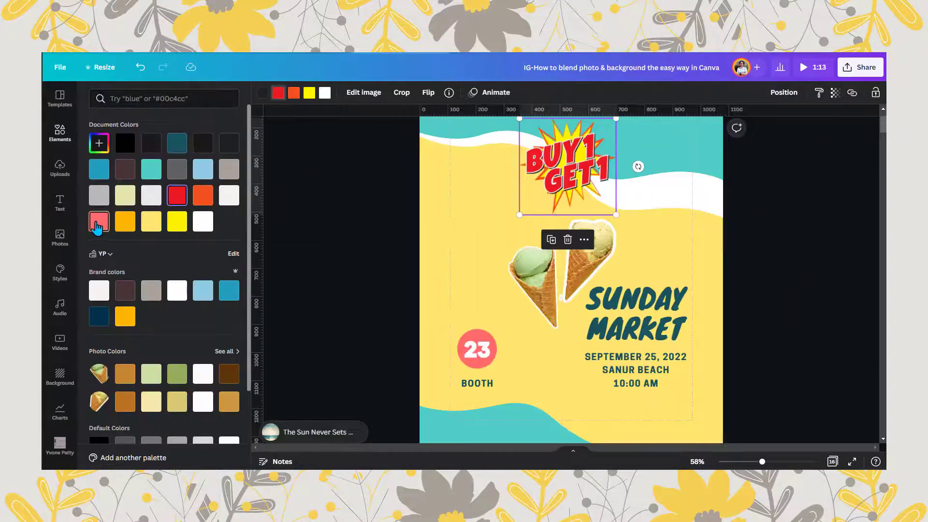
left_click(178, 143)
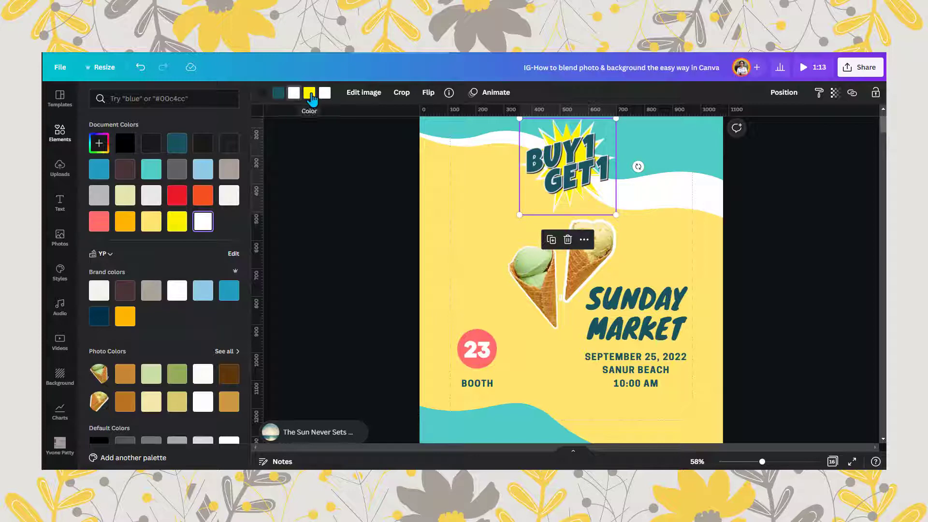
left_click(98, 222)
left_click(357, 292)
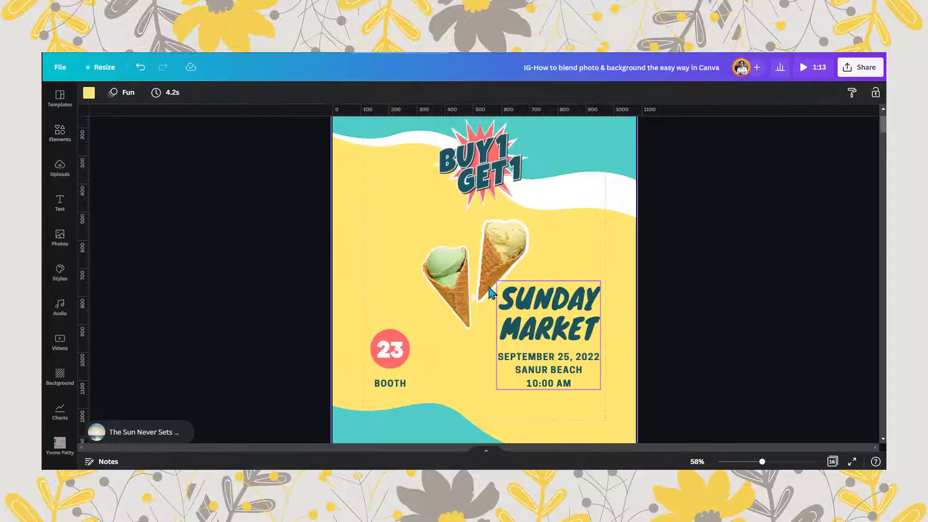
- Shrink the SUNDAY MARKET event text group and move it toward the page's right margin
left_click(457, 279)
left_click(500, 258, "shift")
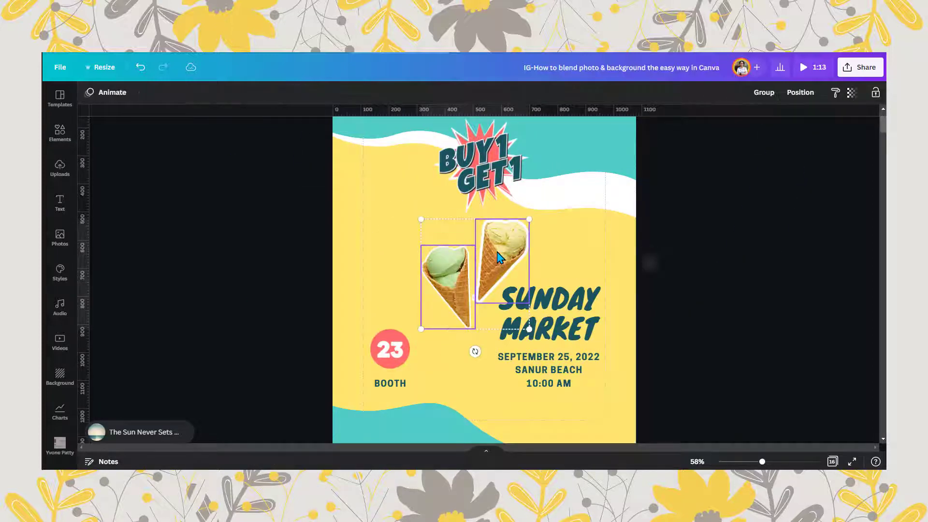
left_click(528, 301)
left_click_drag(601, 285, 579, 303)
left_click_drag(562, 373, 585, 375)
- Enlarge both ice cream cones together so they fill the middle of the page
left_click(452, 285)
left_click(501, 261, "shift")
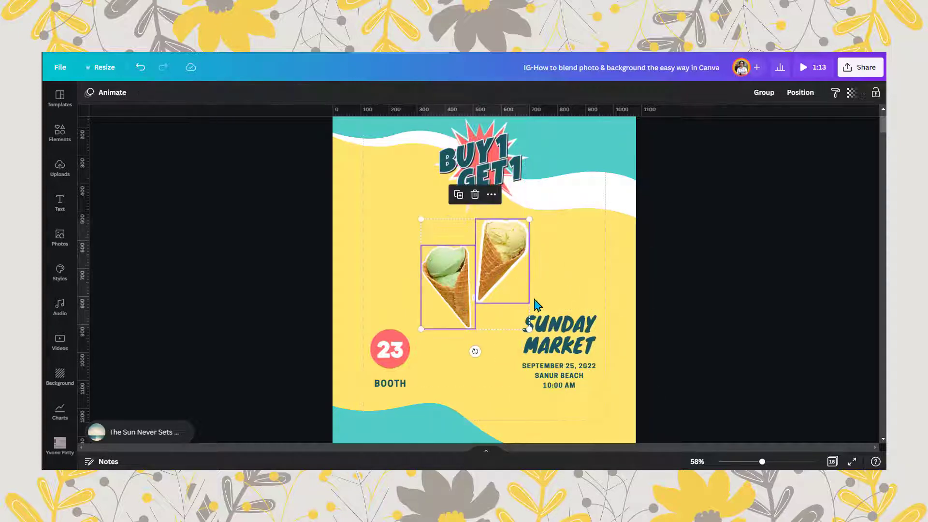
left_click_drag(529, 329, 569, 389)
left_click_drag(420, 389, 404, 393)
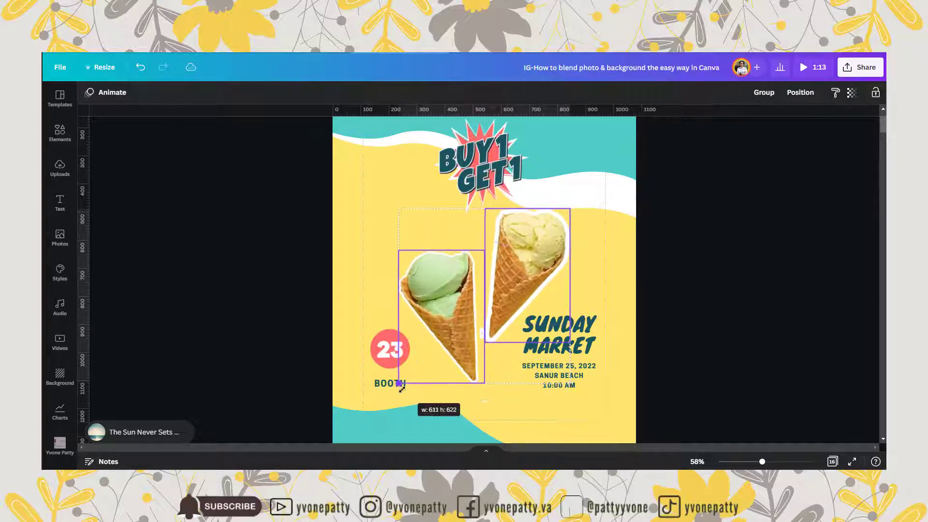
left_click(531, 252)
left_click_drag(762, 463, 755, 463)
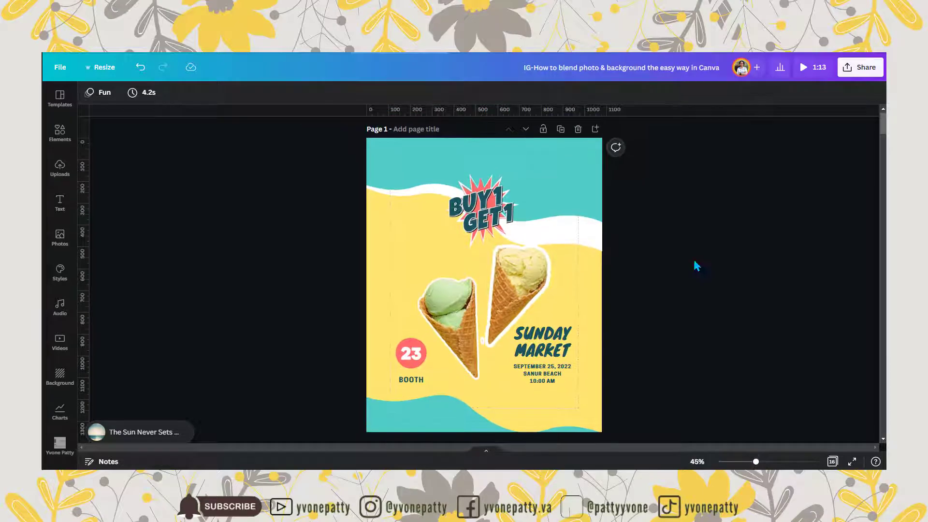
- Move the green cone slightly up and left, and raise the yellow cone toward the white wave
left_click(457, 304)
left_click_drag(437, 293, 424, 286)
left_click_drag(543, 268, 538, 248)
- Enlarge the BUY 1 GET 1 graphic and place it centrally over both cones
left_click(491, 208)
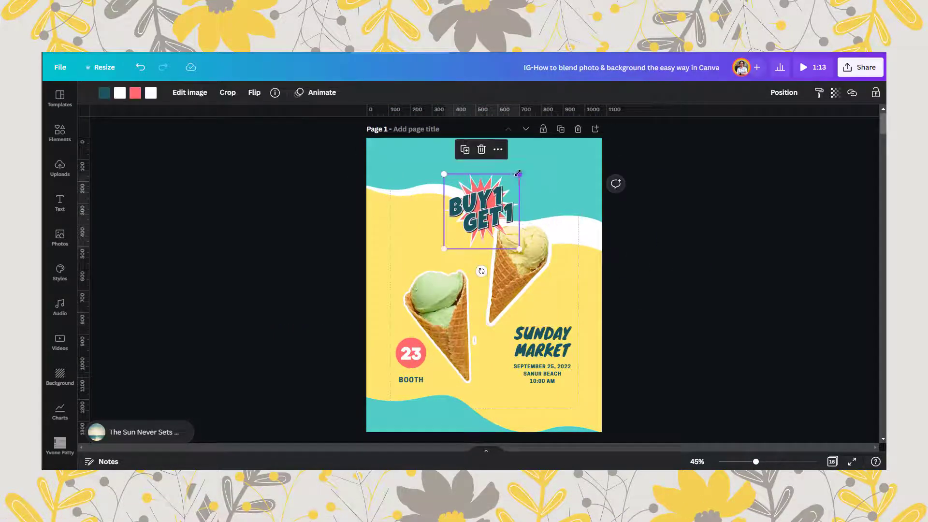
left_click_drag(518, 174, 555, 137)
left_click_drag(503, 187, 479, 277)
- Move the yellow cone up behind the BUY 1 GET 1 graphic and tilt both cones so their tips converge
left_click(540, 259)
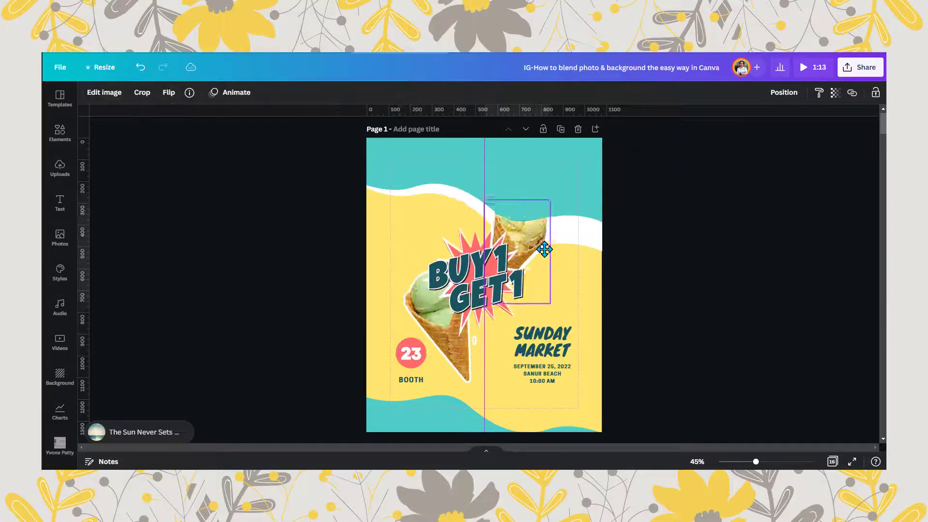
left_click(783, 93)
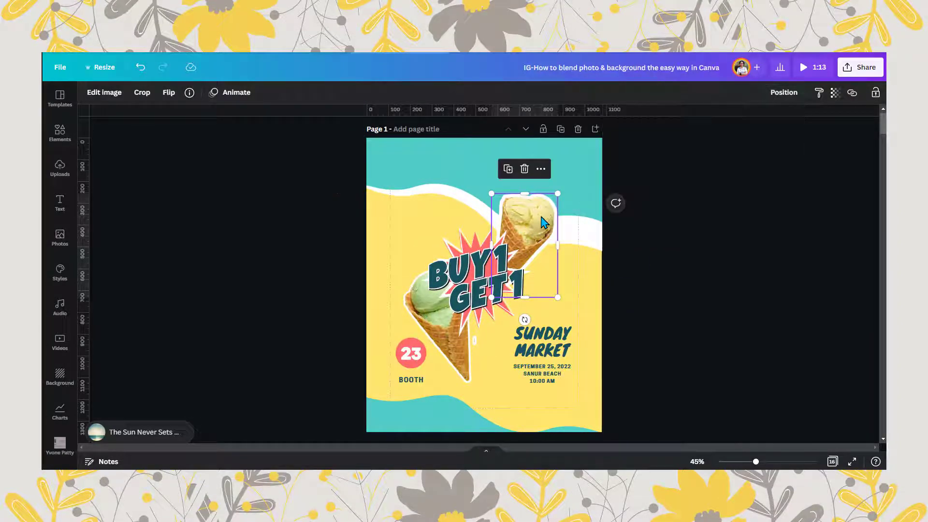
left_click_drag(543, 222, 540, 222)
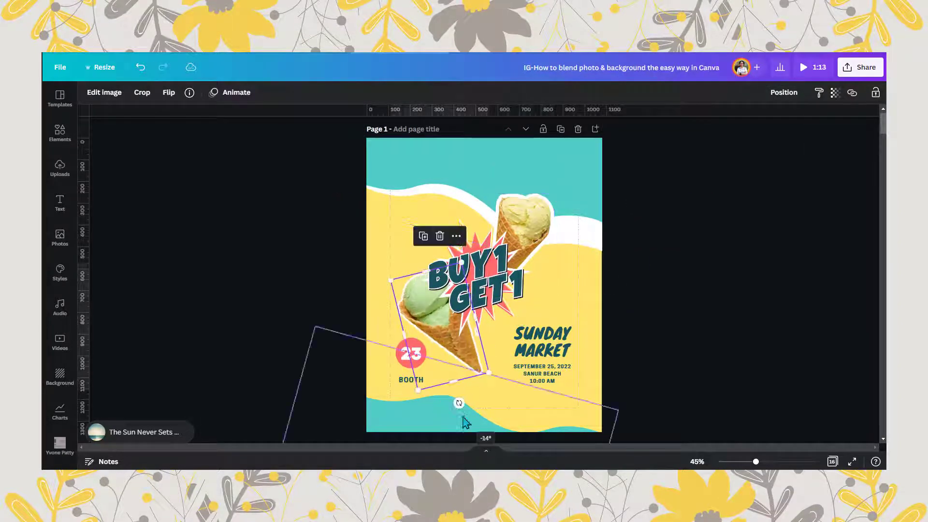
left_click_drag(521, 319, 516, 322)
left_click_drag(457, 339, 454, 316)
left_click_drag(521, 229, 516, 240)
- Lower the BUY 1 GET 1 graphic and adjust the green cone's position and tilt behind it
left_click_drag(476, 289, 478, 312)
left_click_drag(417, 271, 441, 304)
left_click_drag(465, 373, 449, 376)
left_click_drag(427, 254, 429, 266)
- Enlarge the yellow cone and fine-tune its tilt
left_click(525, 229)
left_click_drag(538, 197, 551, 175)
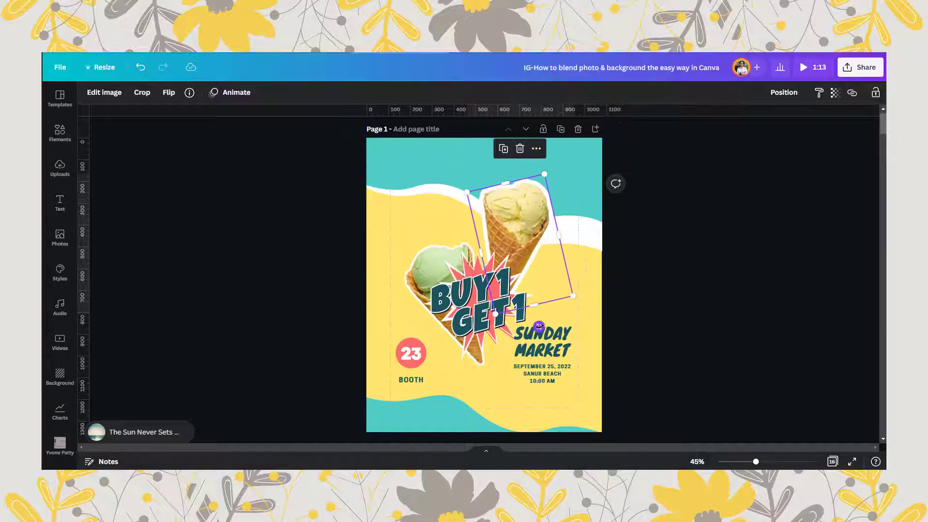
left_click_drag(538, 327, 535, 328)
- Raise the BUY 1 GET 1 graphic slightly and nudge the green cone left to balance the cone arrangement
left_click_drag(475, 314, 480, 294)
left_click_drag(412, 285, 406, 282)
left_click(542, 212)
left_click(663, 265)
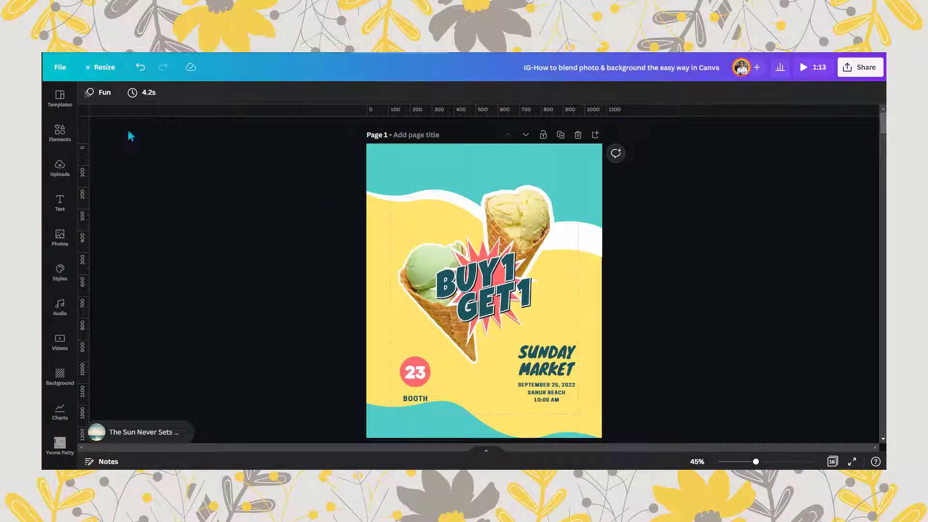
- Search the elements for "shop now" graphics and browse the designs
left_click(60, 133)
left_click(97, 102)
type("shop now")
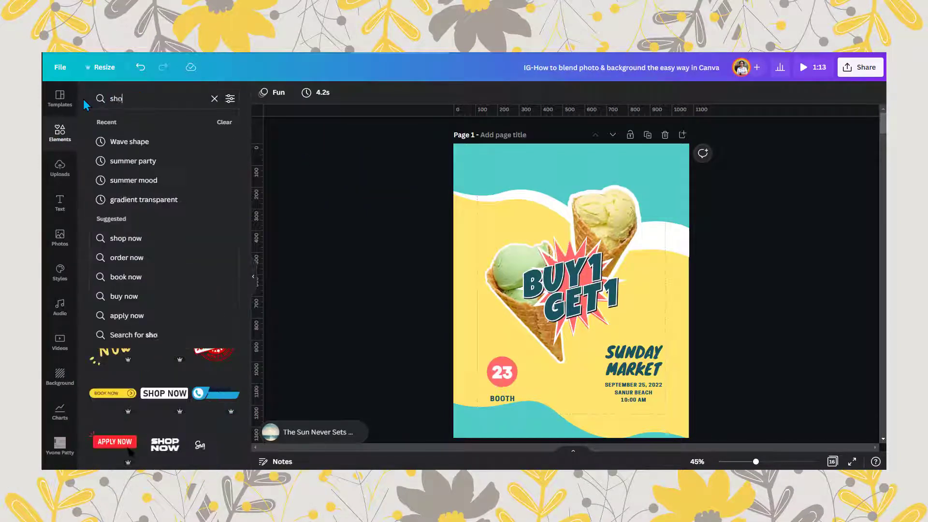
key("Return")
scroll(227, 290, "down", 10)
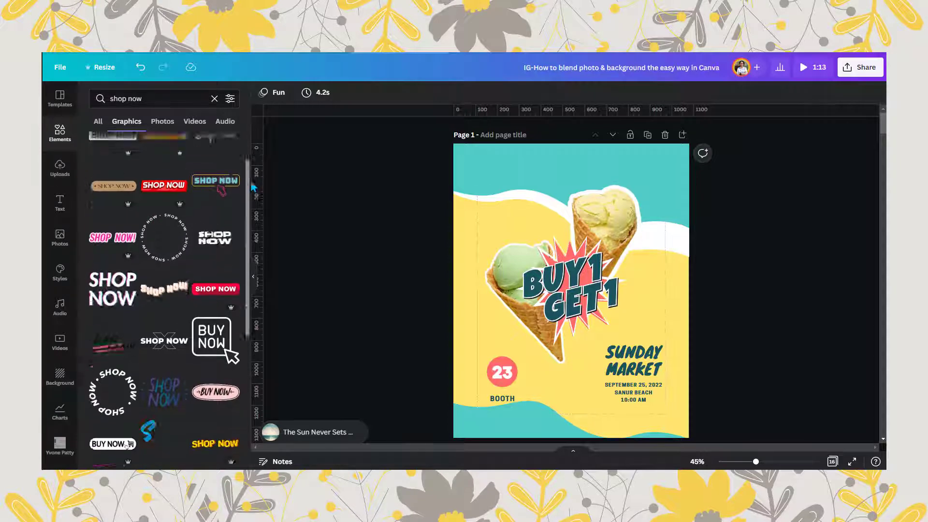
- Add the wavy Shop Now graphic from the matching collection of the recently used element
left_click(214, 99)
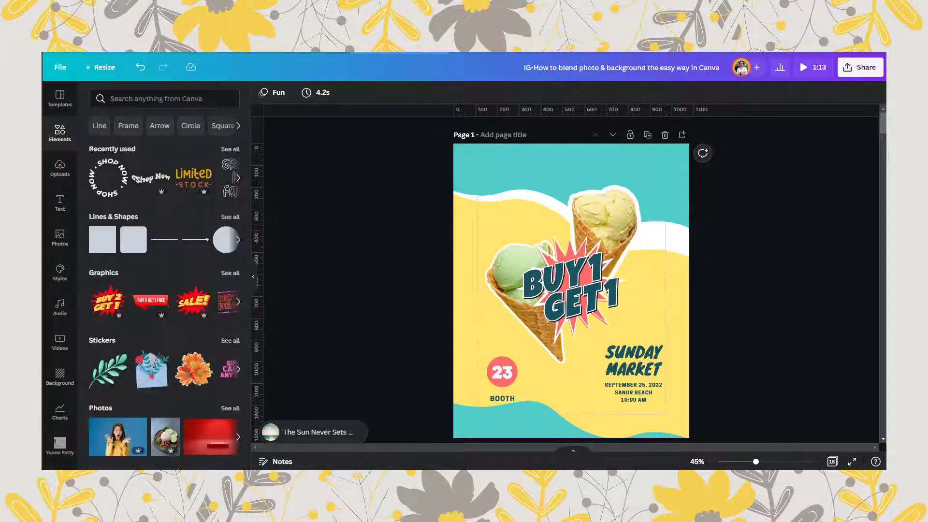
left_click(163, 165)
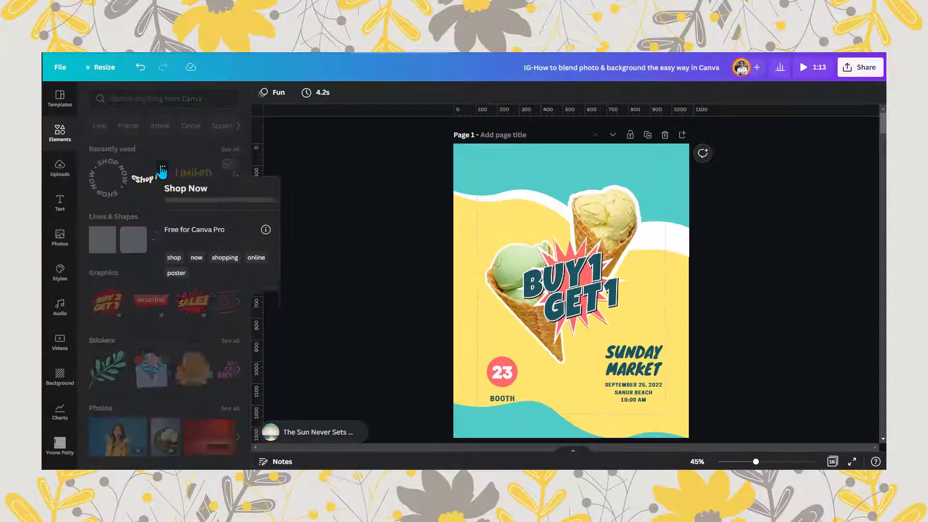
left_click(199, 393)
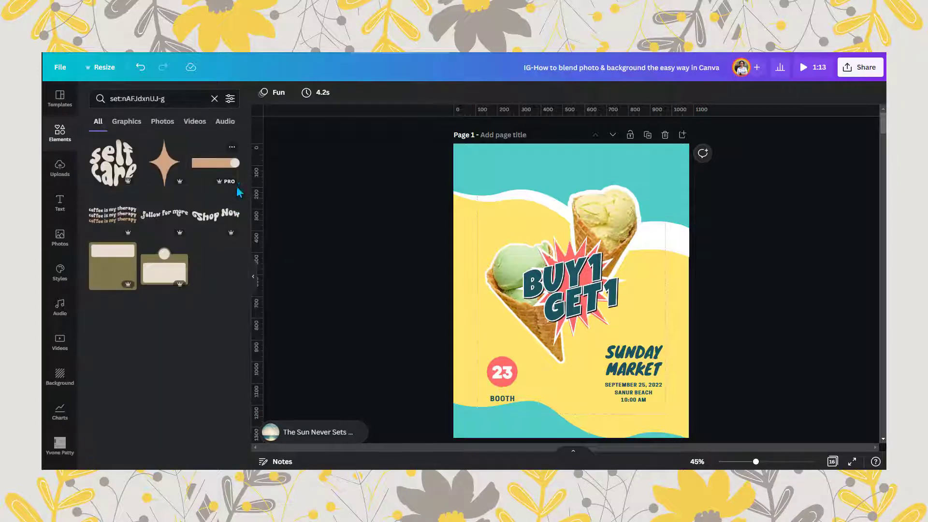
left_click(224, 217)
left_click(214, 99)
left_click(252, 277)
- Place the Shop Now graphic at the top centre of the page and recolour it dark teal
left_click_drag(488, 285, 478, 172)
left_click(88, 94)
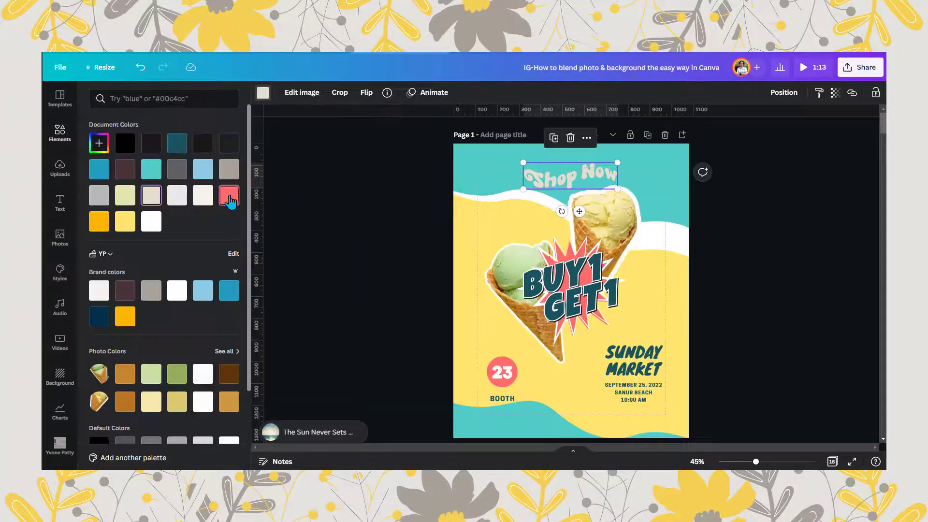
left_click(229, 196)
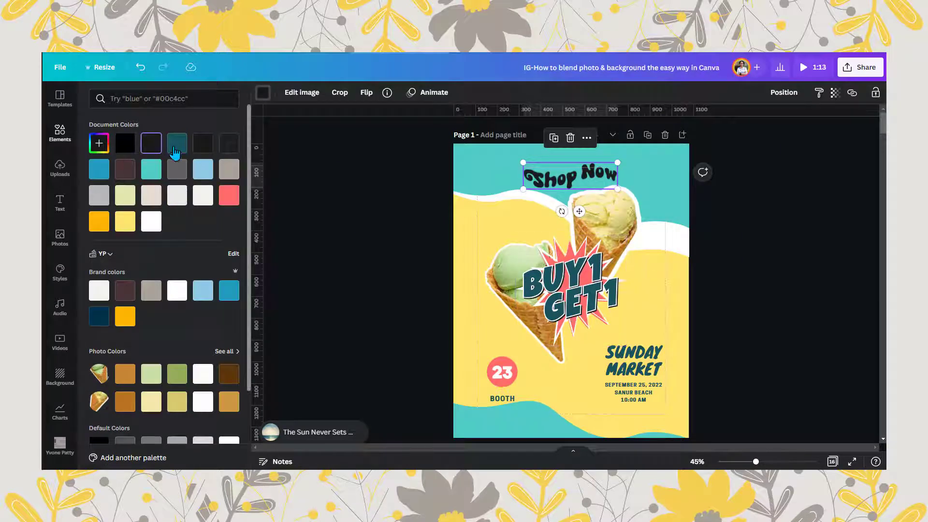
- Adjust the green cone's tilt and move the yellow cone slightly down and right
left_click(507, 272)
left_click_drag(414, 265, 414, 270)
left_click_drag(532, 223, 542, 239)
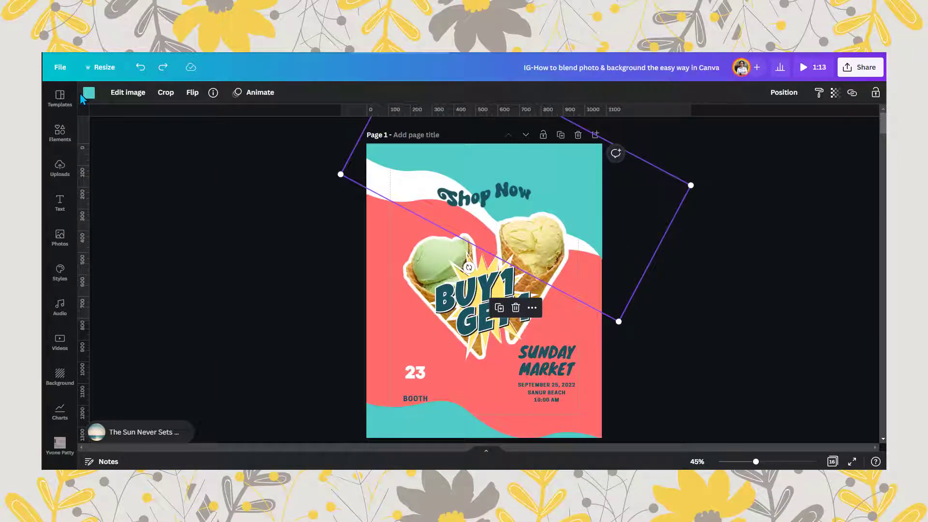
- Recolour the teal waves pale yellow and move the BUY 1 GET 1 graphic above the cones
left_click(88, 92)
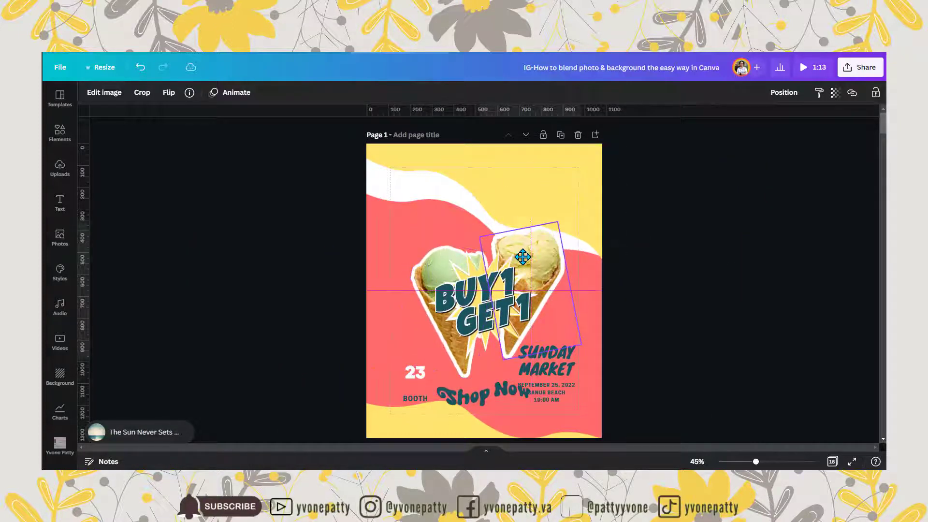
left_click_drag(482, 221, 483, 217)
- Bring the two cones together and rotate the green cone so they form a heart shape below the BUY 1 GET 1 graphic
left_click(524, 308)
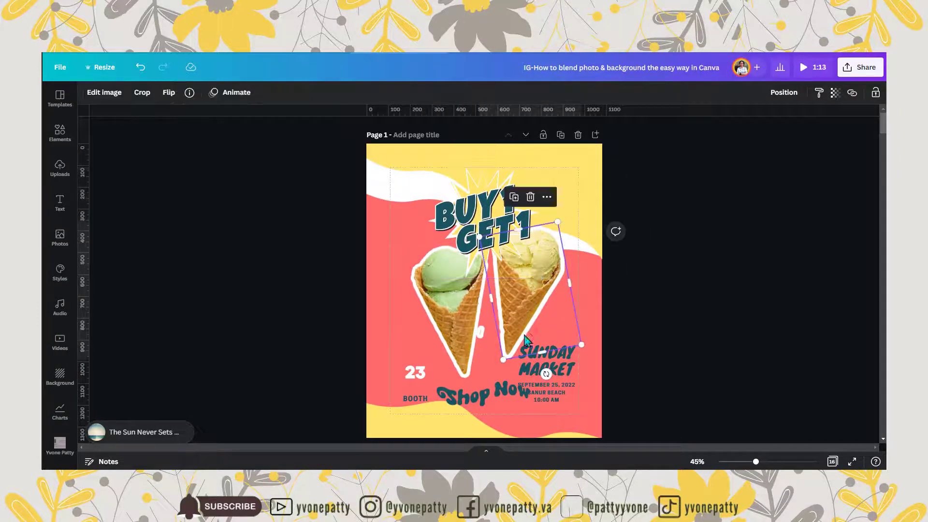
left_click(442, 309)
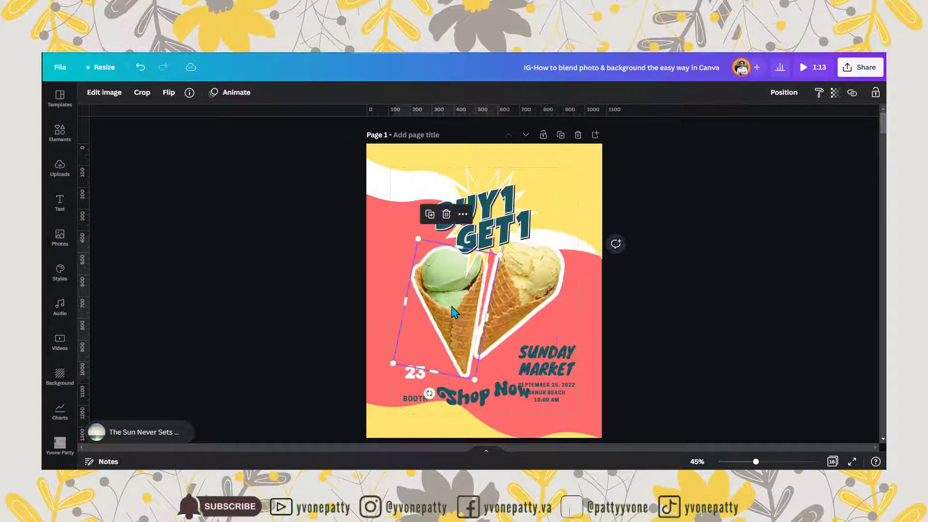
left_click_drag(449, 399, 452, 401)
left_click_drag(437, 329, 443, 340)
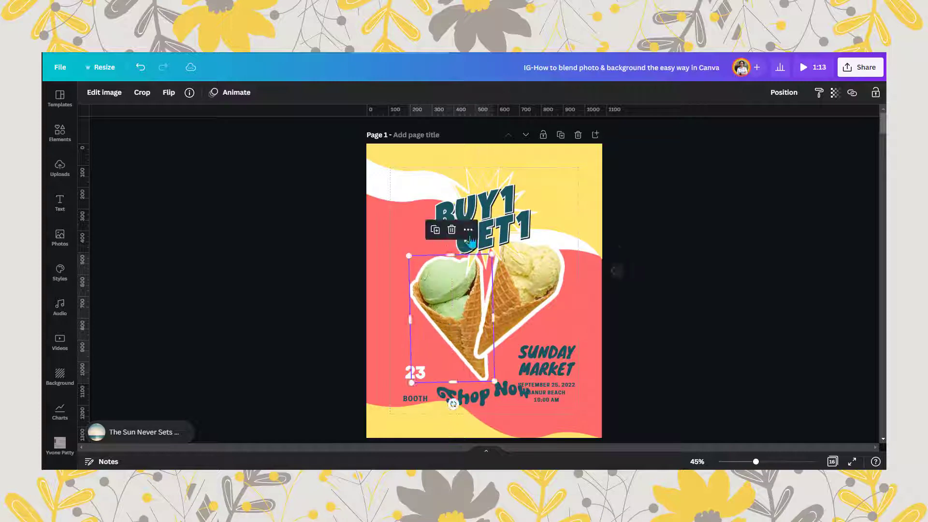
- Recolour the starburst behind BUY 1 GET 1 to light teal
left_click(476, 219)
left_click(120, 99)
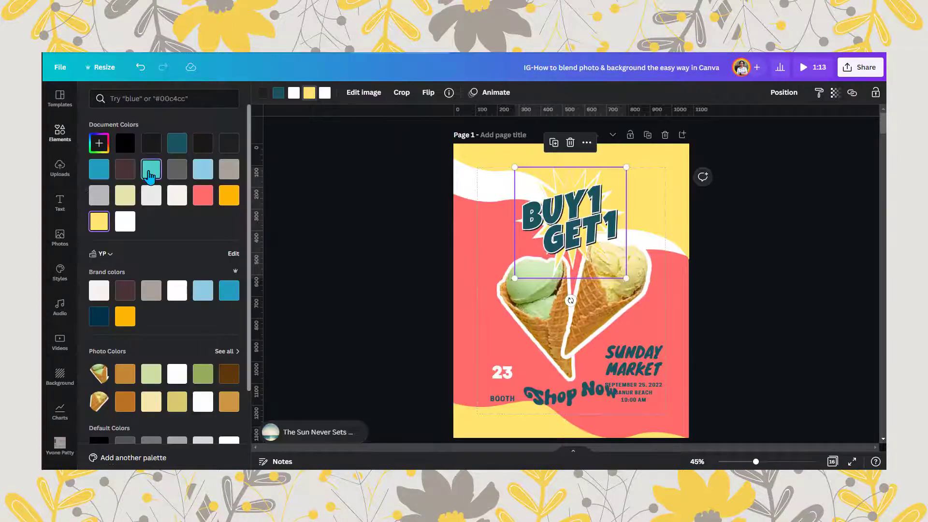
left_click(151, 169)
left_click(680, 340)
- Shrink the Shop Now graphic to fit between the booth badge and the event details
left_click(597, 325)
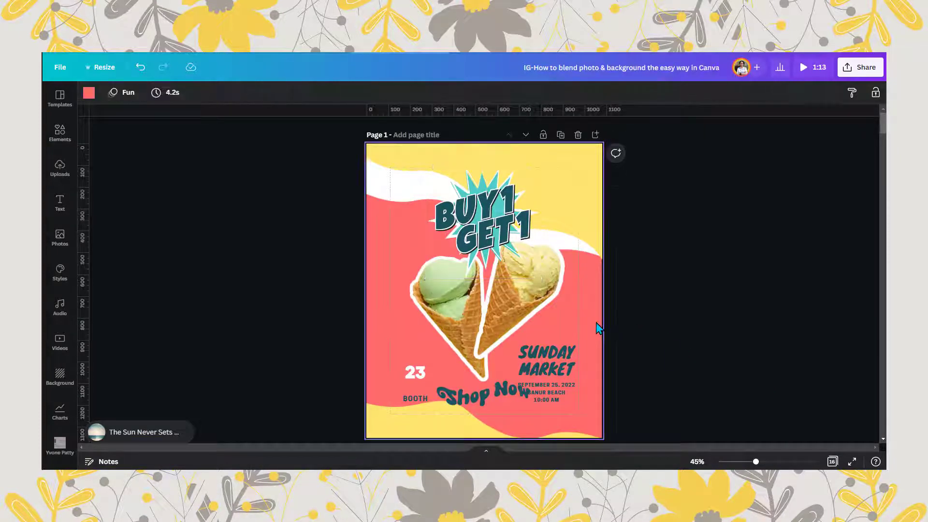
left_click(481, 398)
left_click_drag(437, 380, 479, 404)
- Ungroup the 23 badge from the BOOTH label and recolour its circle light teal
left_click(416, 381)
left_click(747, 93)
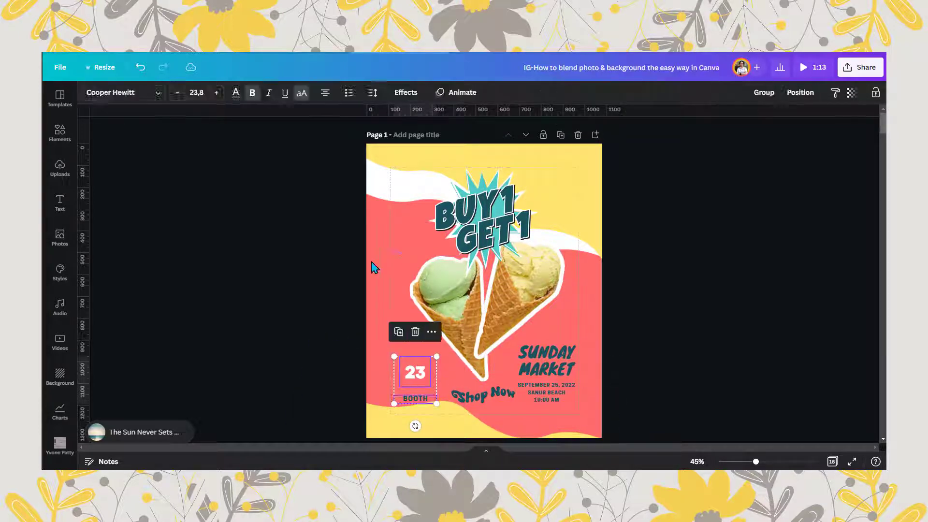
left_click(370, 276)
left_click(410, 379)
left_click(89, 92)
left_click(148, 168)
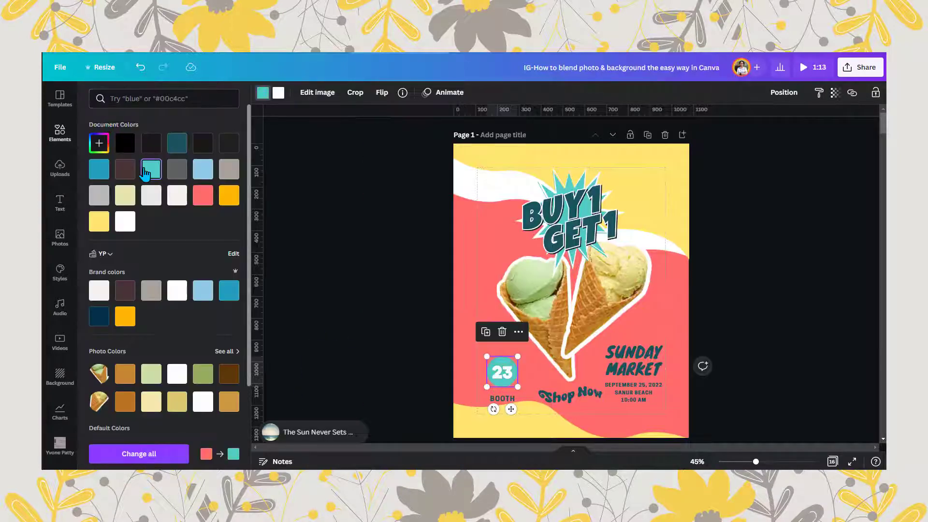
left_click(415, 404)
left_click(792, 295)
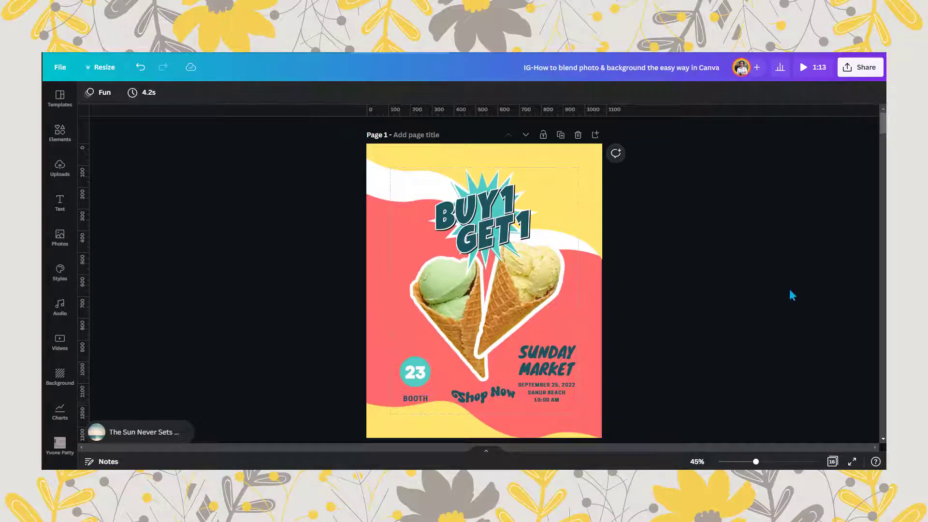
- Apply the Hollow text effect to the SUNDAY MARKET heading and recolour it white
left_click_drag(757, 464, 769, 463)
scroll(489, 319, "down", 4)
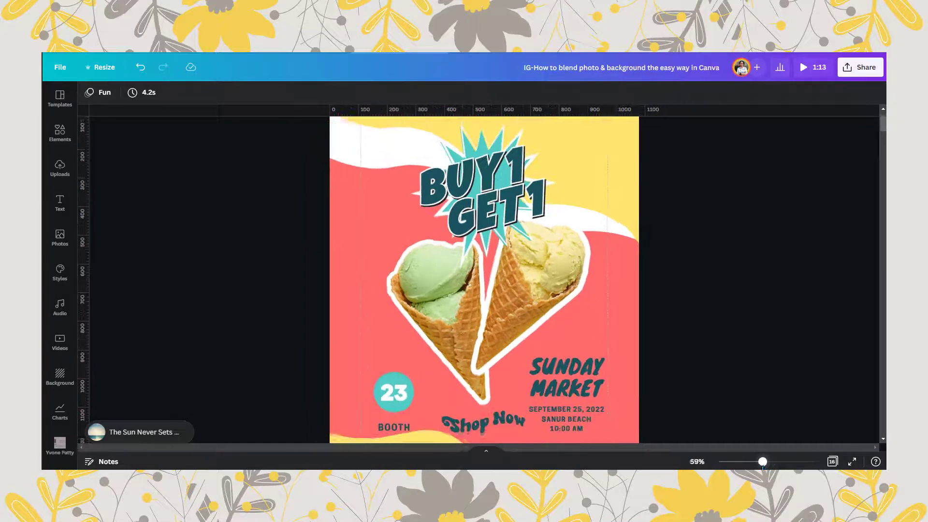
left_click(587, 371)
left_click(570, 372)
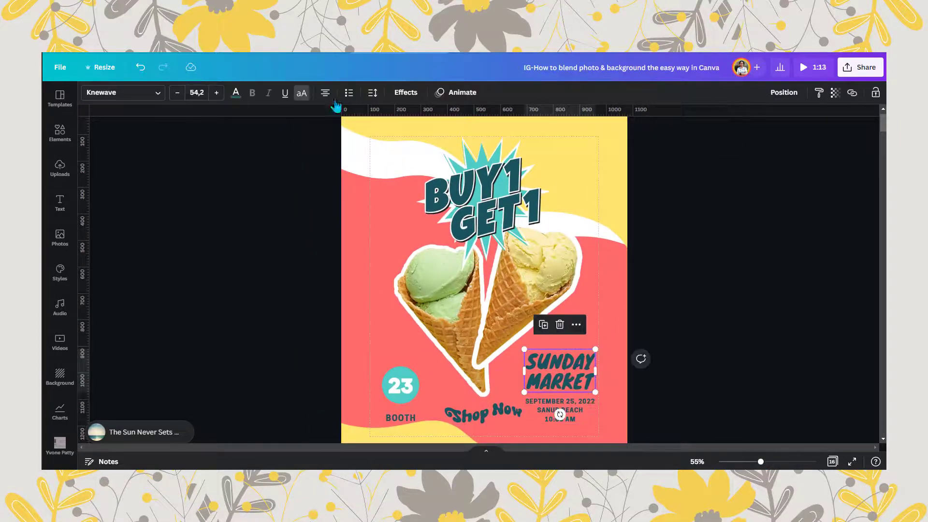
left_click(406, 92)
left_click(112, 219)
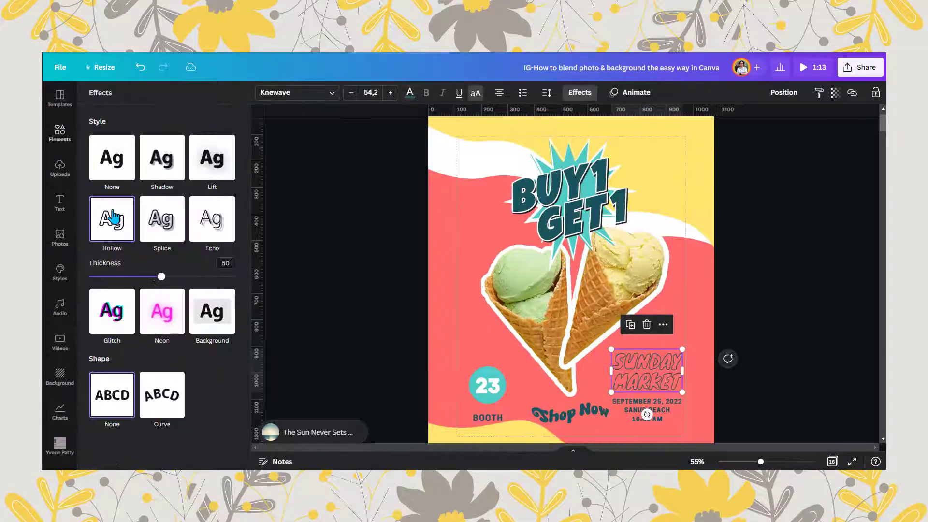
left_click(409, 93)
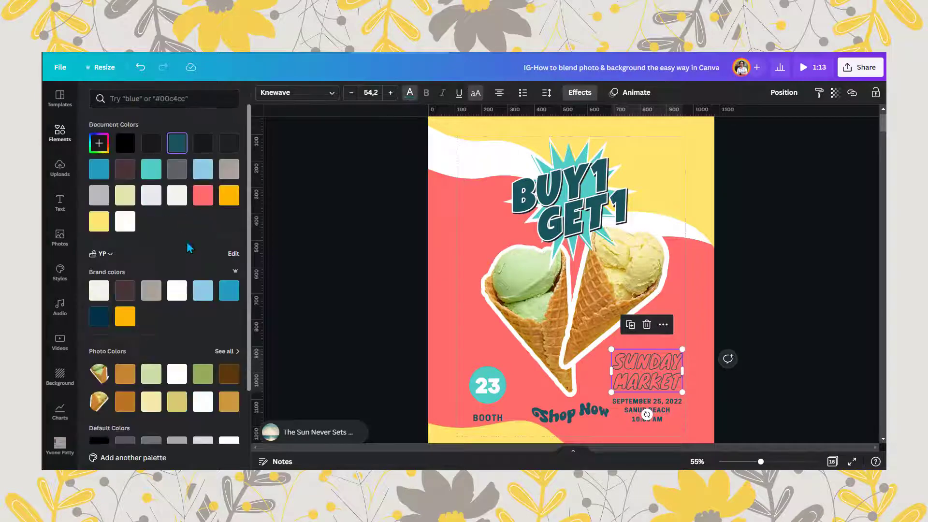
left_click(127, 225)
- Recolour the date, venue and time text below SUNDAY MARKET and the Shop Now graphic white
left_click(678, 406)
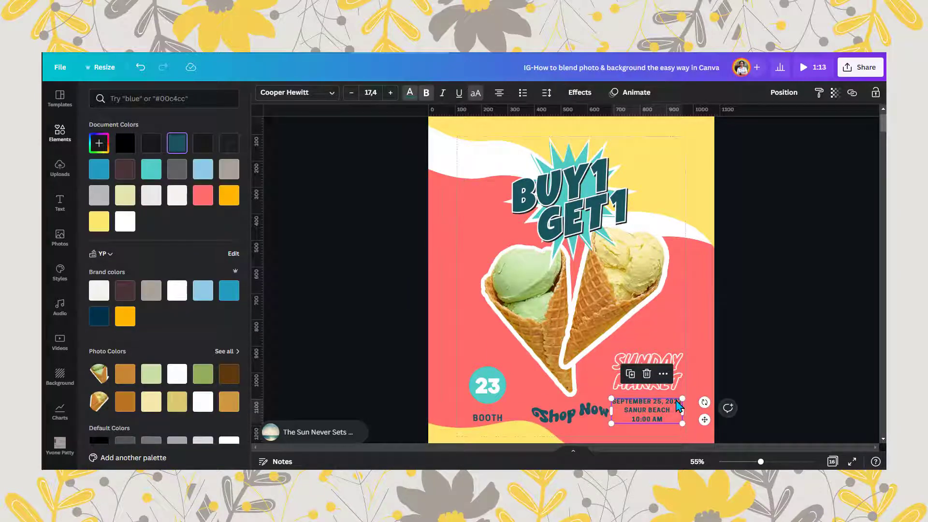
left_click(125, 221)
left_click(573, 419)
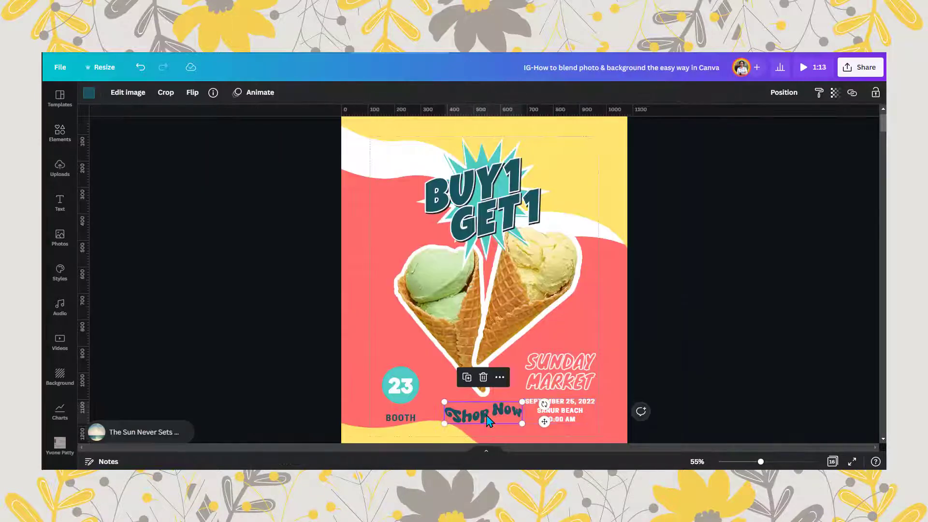
left_click(88, 93)
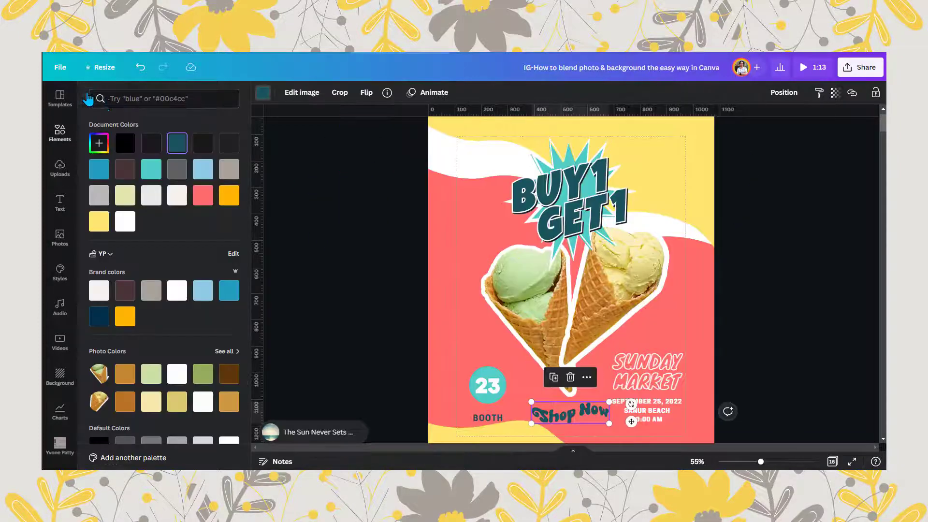
left_click(126, 221)
left_click(489, 418)
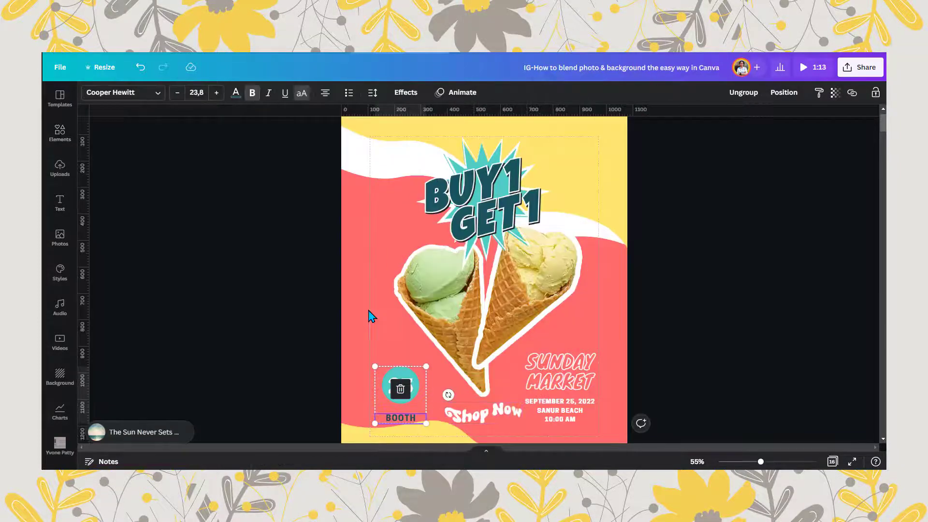
left_click(370, 316)
mouse_move(763, 465)
left_mouse_down()
mouse_move(774, 463)
mouse_move(756, 462)
left_mouse_up()
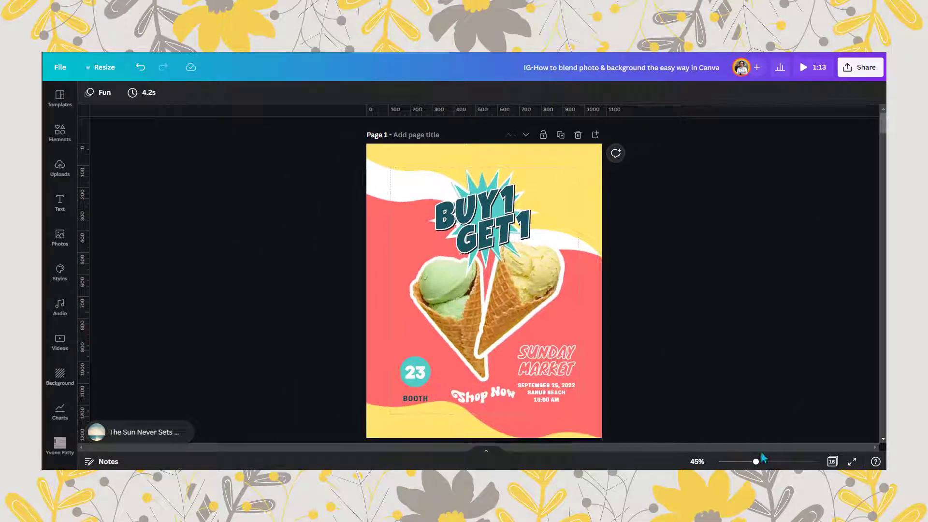
- Open the download settings for the finished design
left_click(858, 69)
left_click(818, 299)
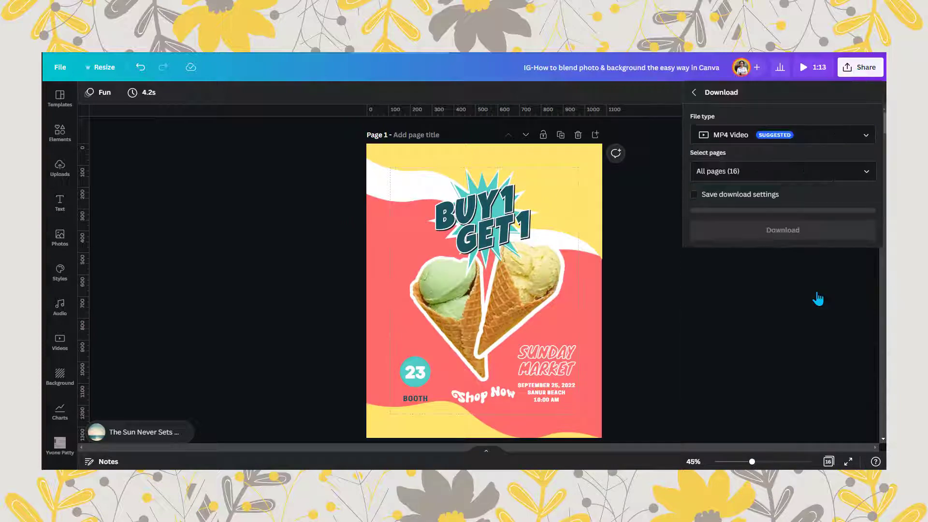